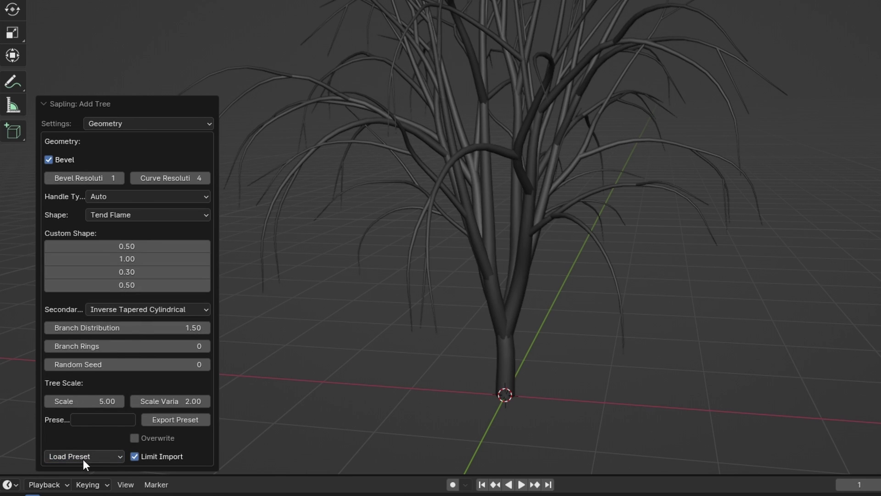
Step: Load the douglas_fir Sapling tree preset and orbit around the fir
click(83, 459)
click(95, 350)
middle_drag(527, 257, 522, 184)
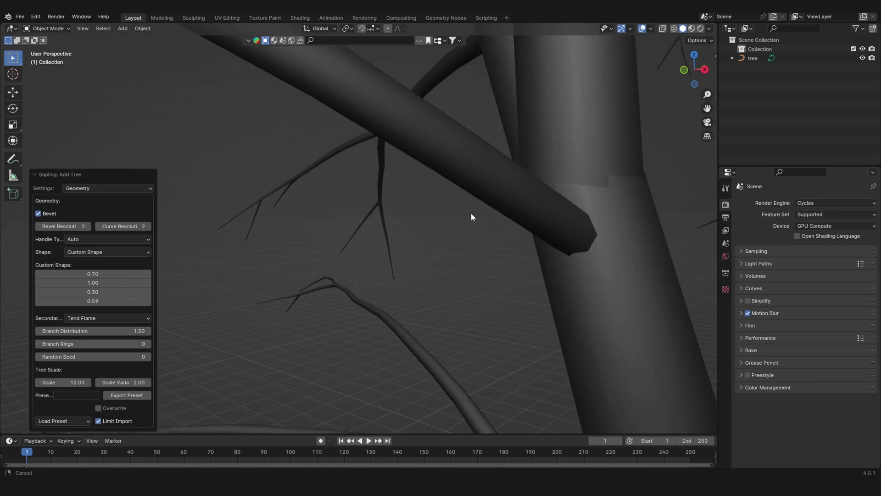
middle_drag(471, 213, 522, 239)
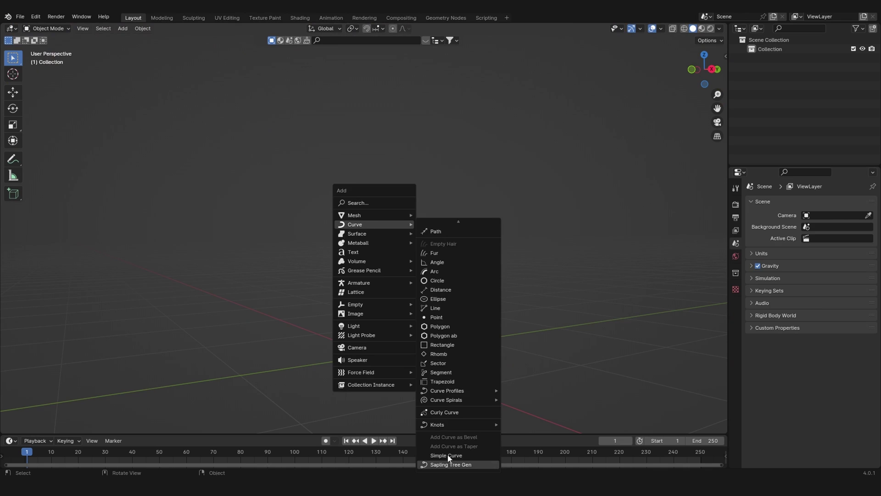
Step: Add a Sapling tree with a 0.025 m Weld modifier on group Group and paint a weight gradient
click(450, 464)
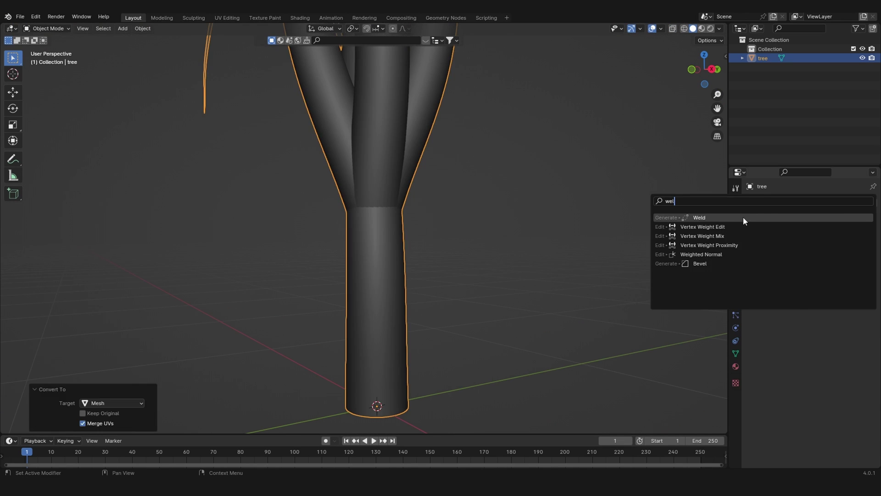
click(743, 219)
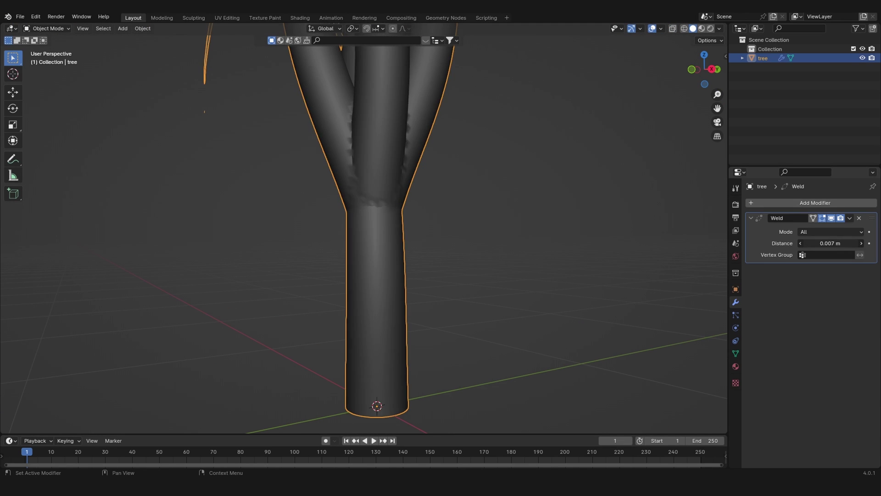
scroll(420, 192, down, 3)
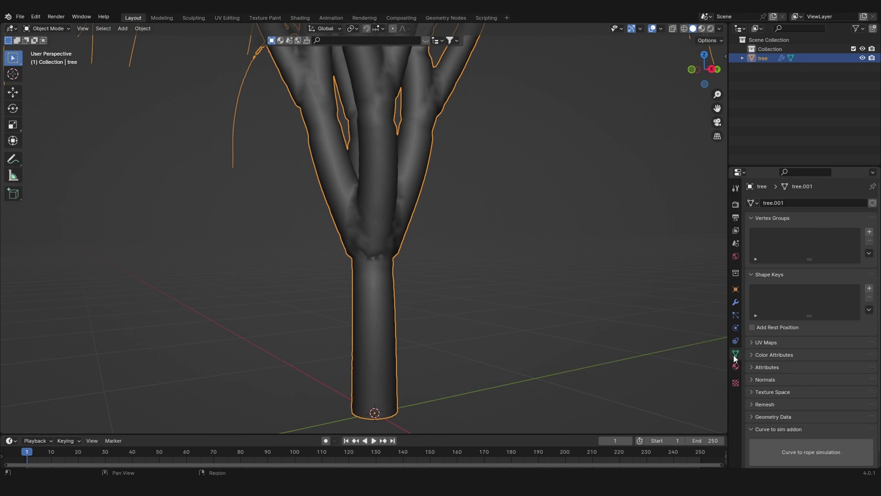
scroll(401, 158, down, 3)
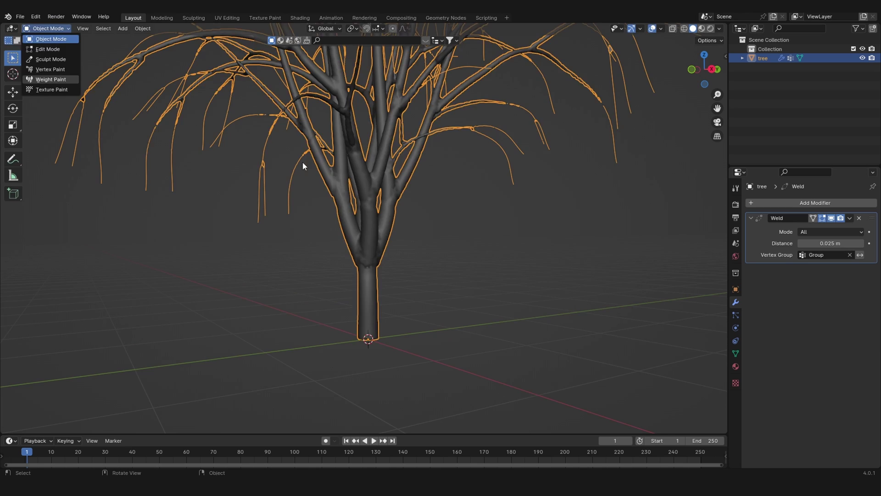
drag(225, 132, 343, 132)
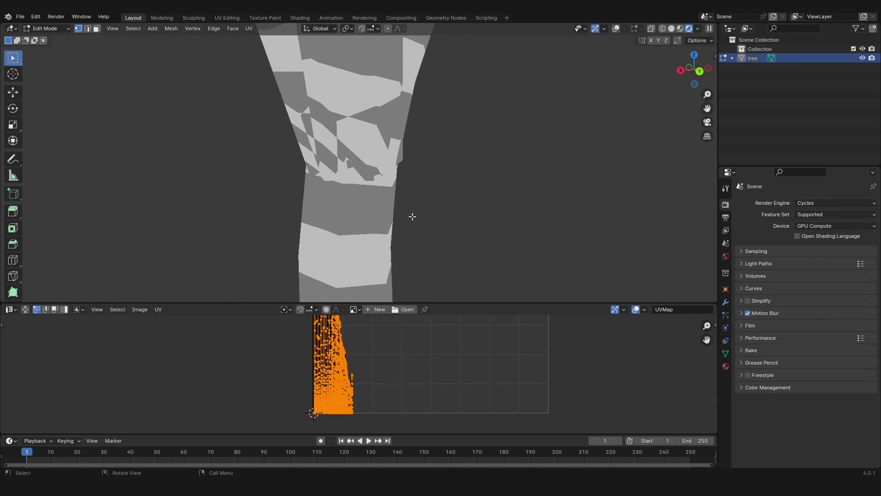
Step: Lengthen the Mtree trunk from about 15 to 20 and scale the UV island wider
middle_drag(412, 217, 671, 67)
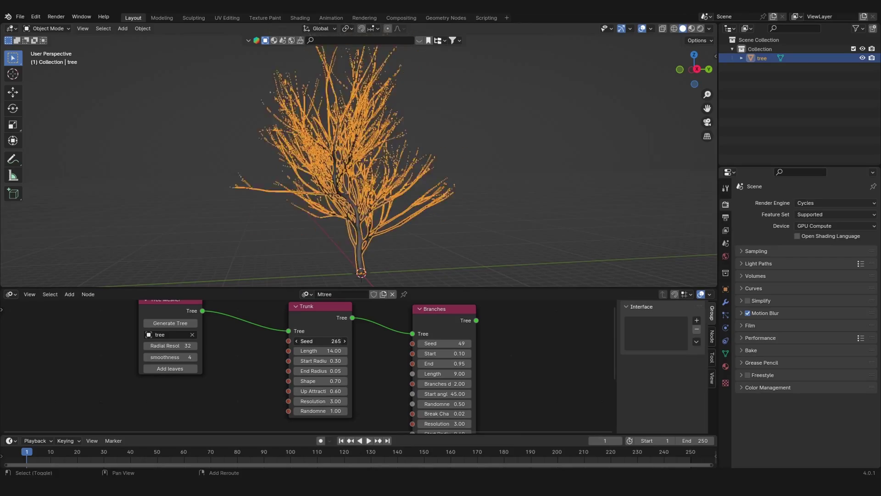
drag(321, 351, 346, 351)
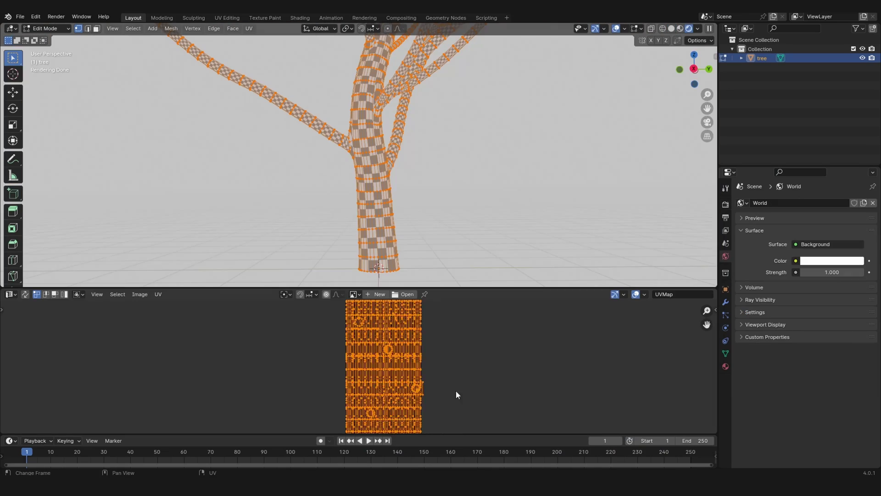
key(s)
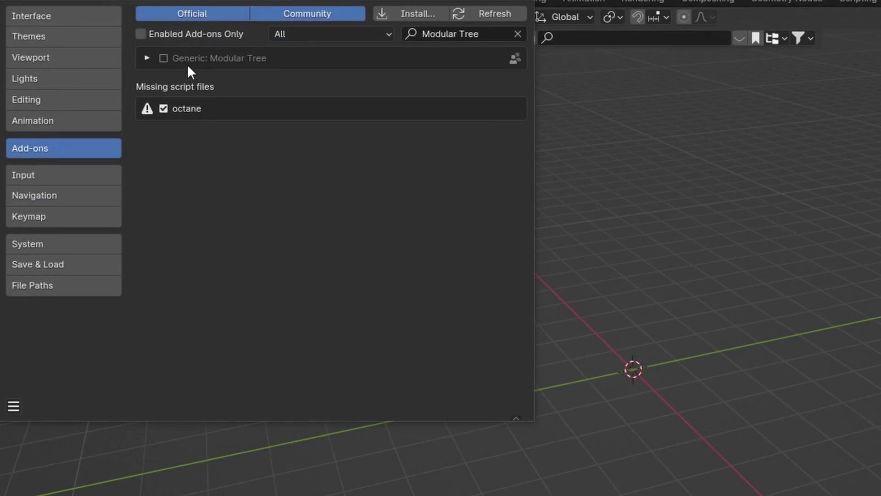
Step: Enable the Generic: Modular Tree add-on in Preferences
click(181, 59)
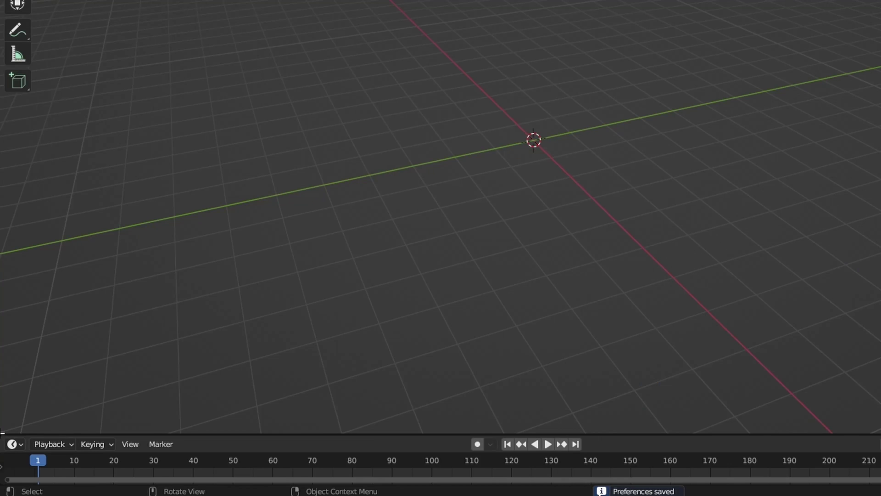
Step: Split off a lower area as an Mtree editor holding a new node tree
drag(3, 431, 24, 172)
click(15, 180)
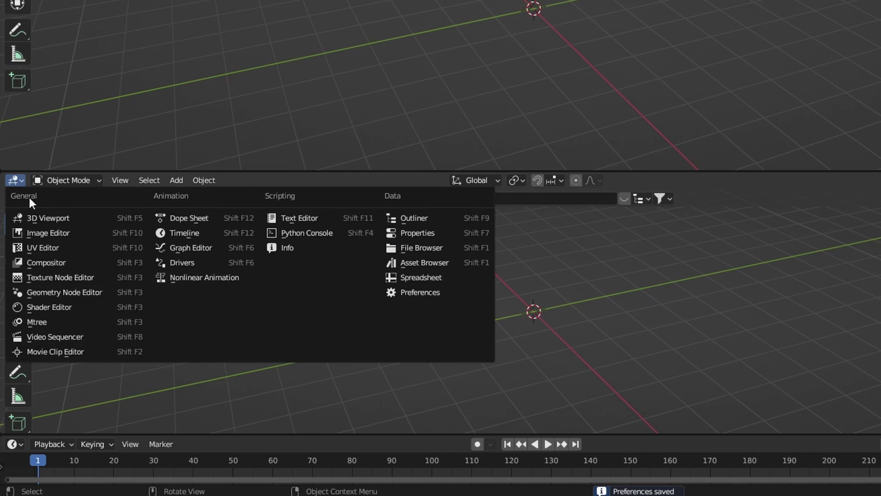
click(56, 322)
click(534, 184)
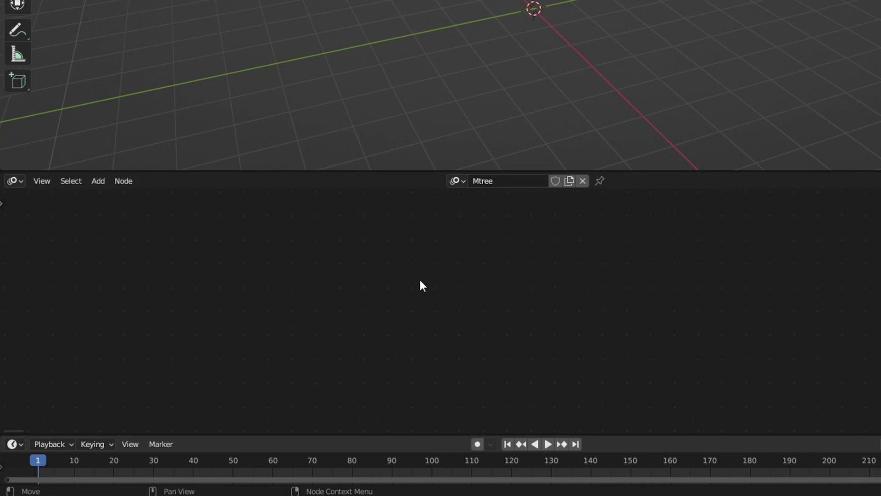
Step: Add a Trunk node to the Mtree node tree
key(shift+a)
mouse_move(383, 298)
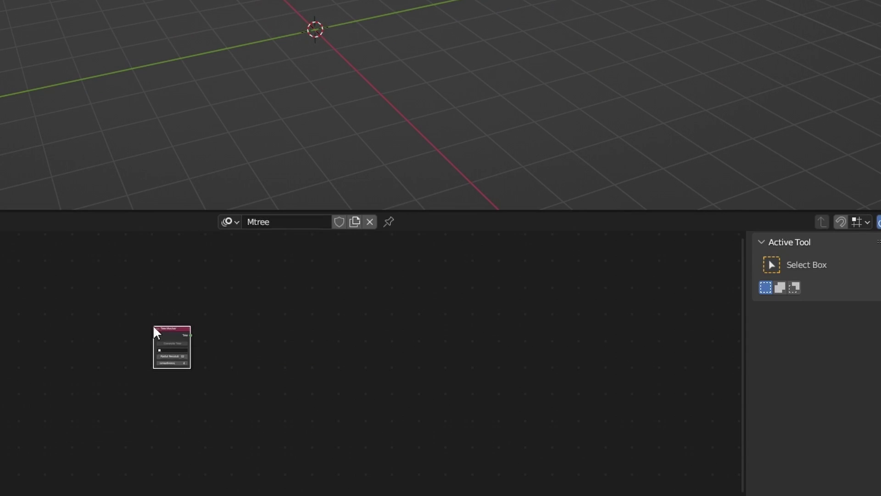
scroll(230, 321, up, 1)
key(shift+a)
mouse_move(216, 340)
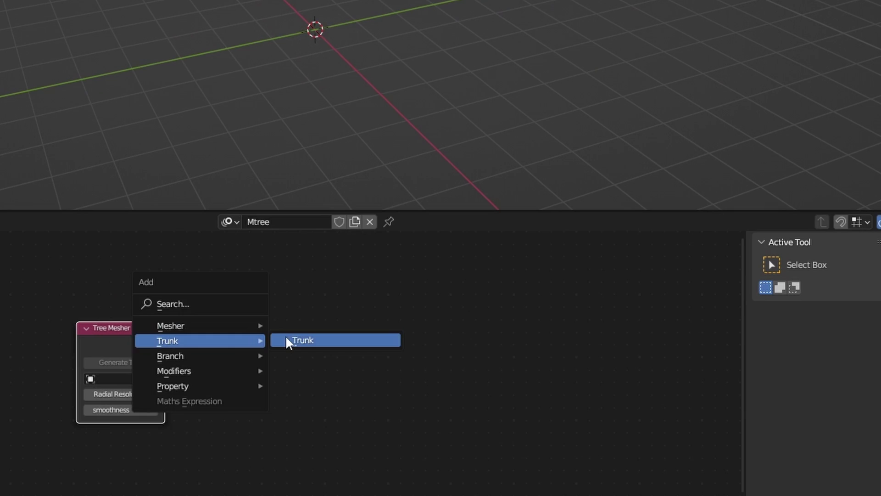
click(294, 339)
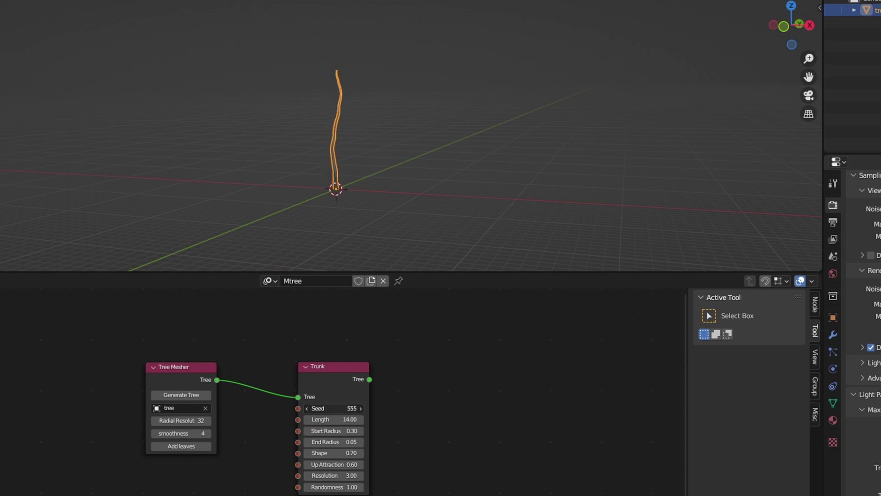
Step: Add a Branches node fed by the Trunk and regenerate the branched tree
scroll(295, 433, up, 1)
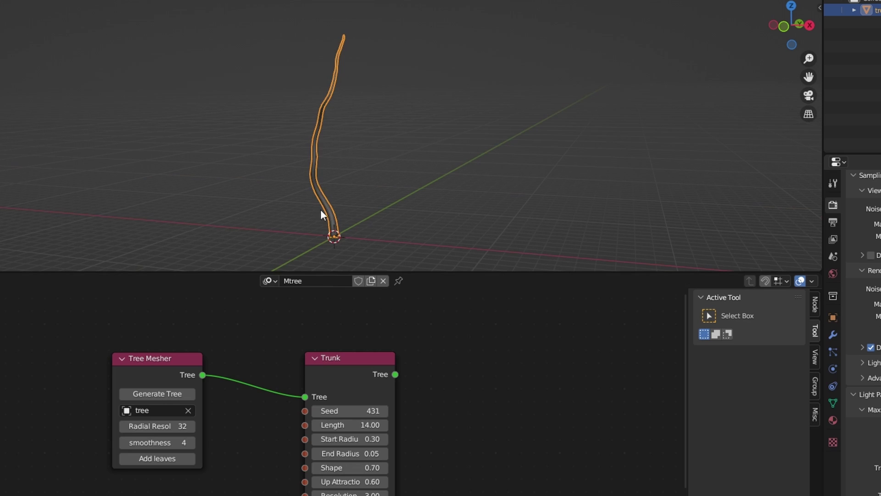
shift+scroll(361, 451, down, 2)
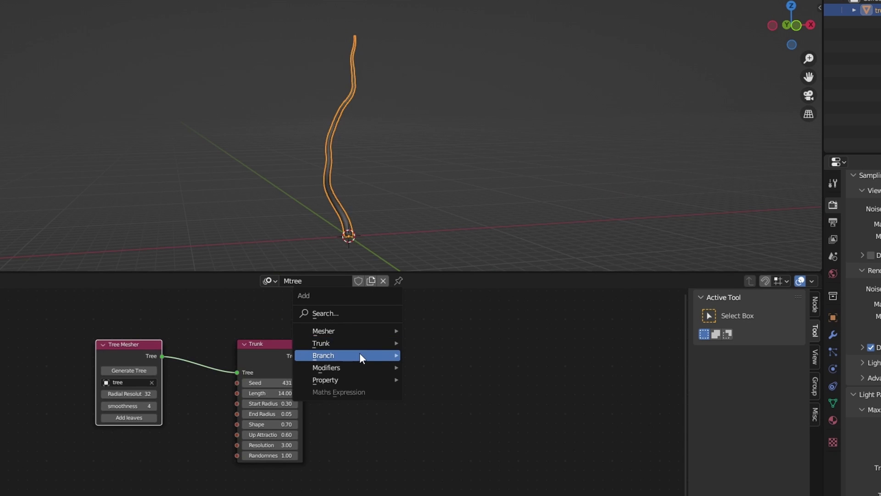
mouse_move(360, 355)
click(431, 355)
scroll(370, 337, up, 2)
middle_drag(430, 335, 346, 342)
scroll(345, 342, down, 1)
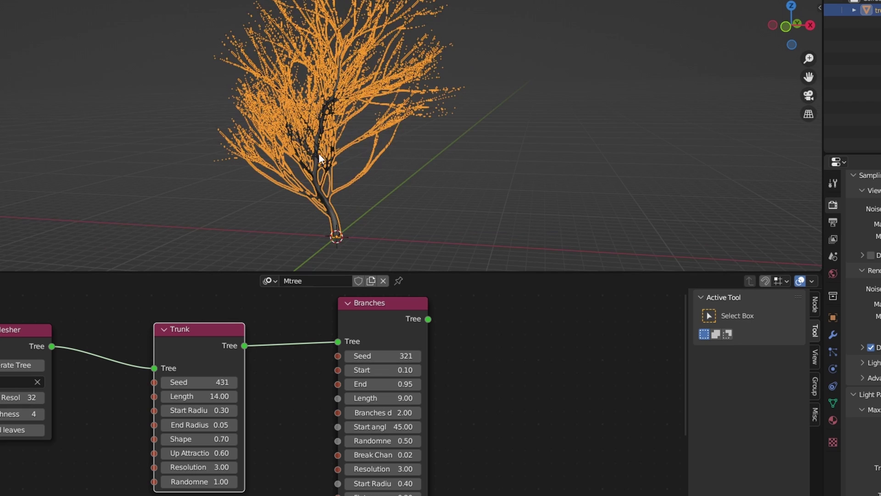
click(319, 153)
scroll(319, 153, up, 3)
scroll(318, 153, up, 3)
middle_drag(318, 154, 340, 157)
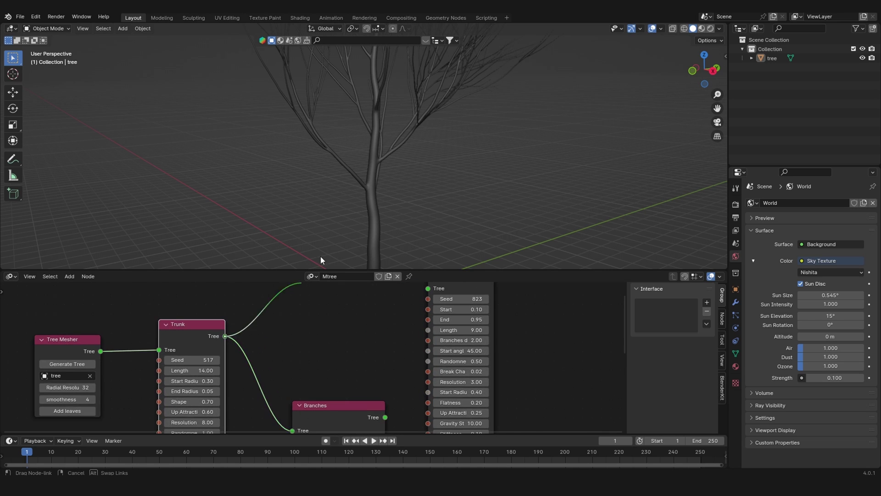
Step: Feed the Trunk into a second Branches node set as roots (Start angle 180)
drag(321, 260, 403, 329)
middle_drag(476, 328, 402, 360)
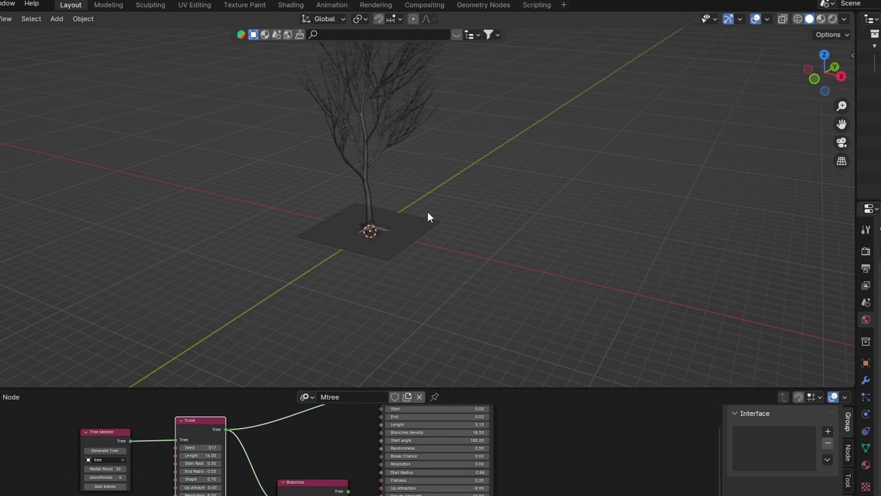
scroll(365, 203, up, 6)
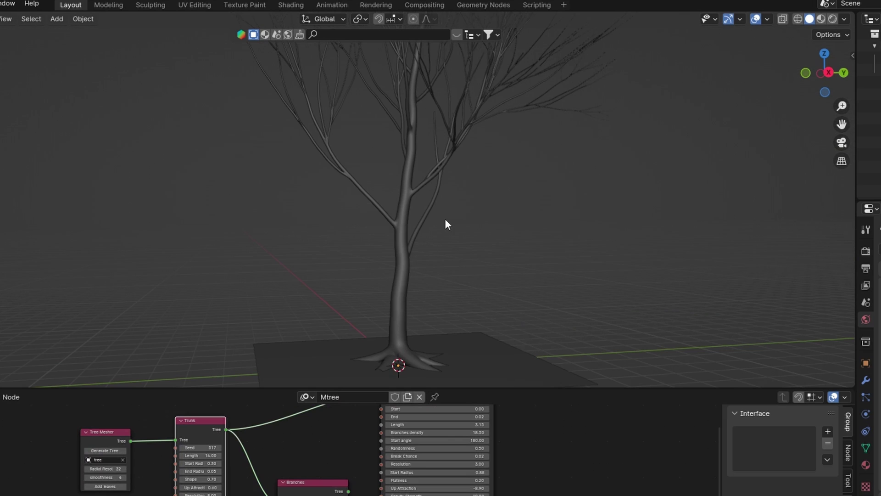
scroll(571, 151, down, 1)
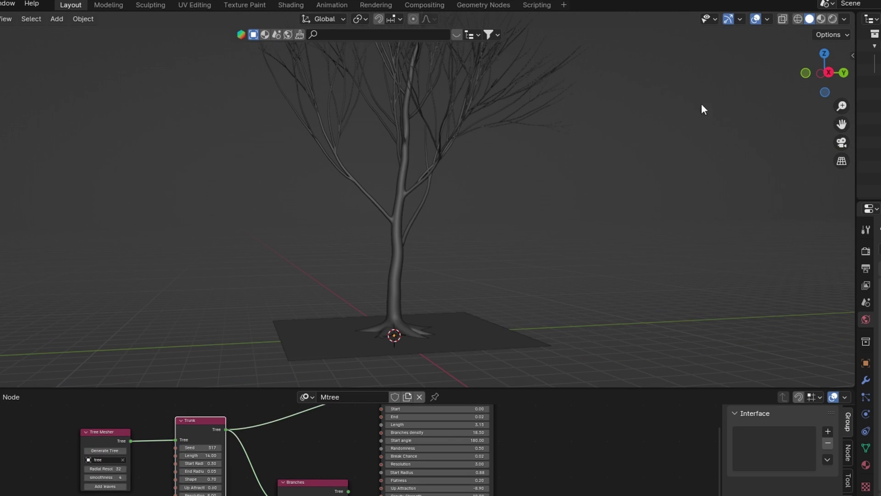
Step: Switch to Rendered shading and add leaves from the Tree Mesher
click(831, 18)
scroll(360, 277, up, 3)
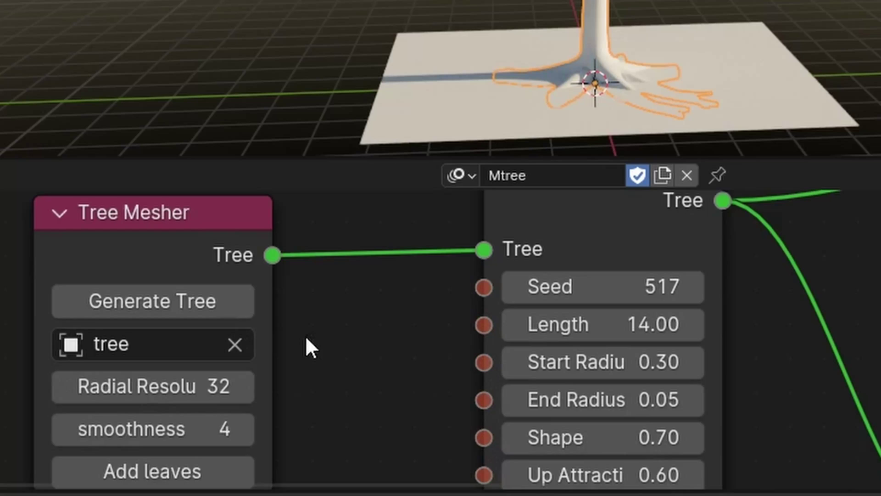
middle_drag(228, 481, 309, 453)
click(343, 413)
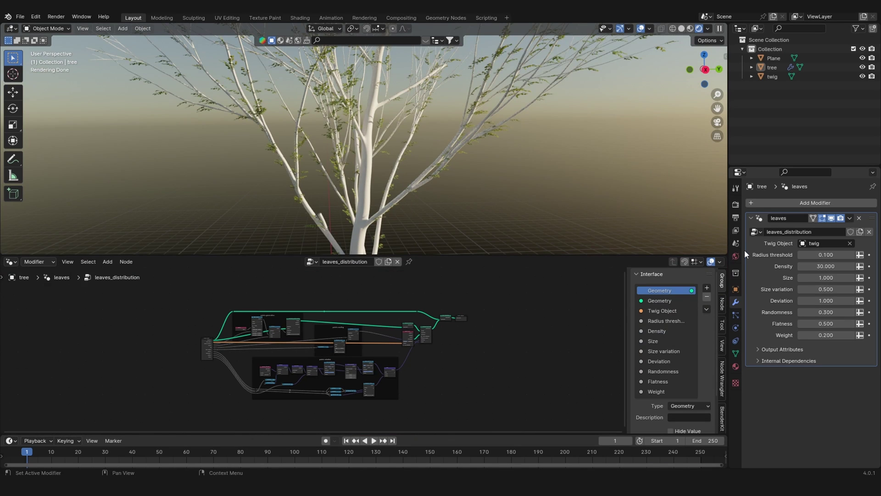
Step: Set the leaves to Size 4.314 and Density 63.45 in the leaves modifier
drag(729, 253, 704, 253)
scroll(443, 191, up, 4)
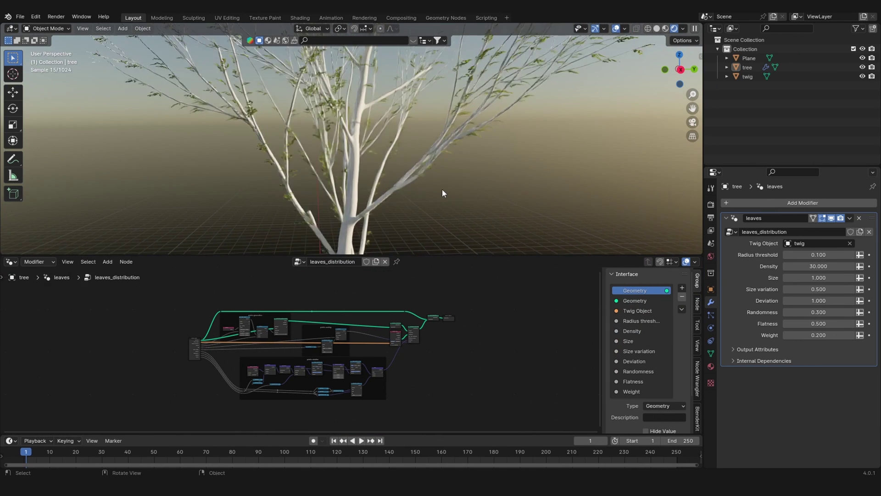
drag(819, 277, 849, 278)
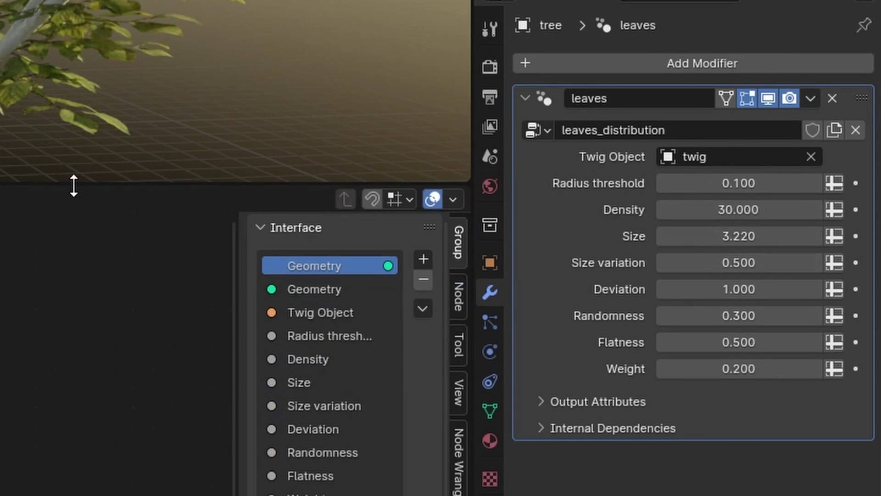
drag(74, 186, 67, 417)
scroll(479, 248, down, 6)
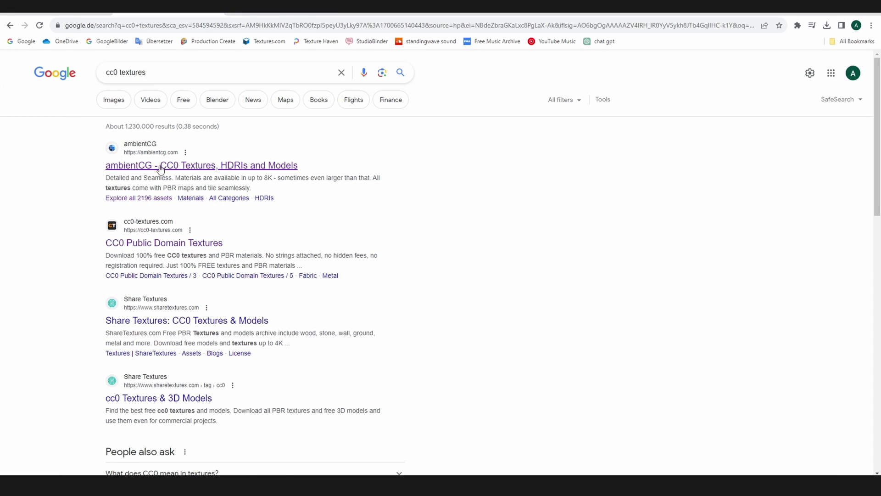
Step: Download bark_brown_01 from ambientCG and copy its folder path as text
click(160, 166)
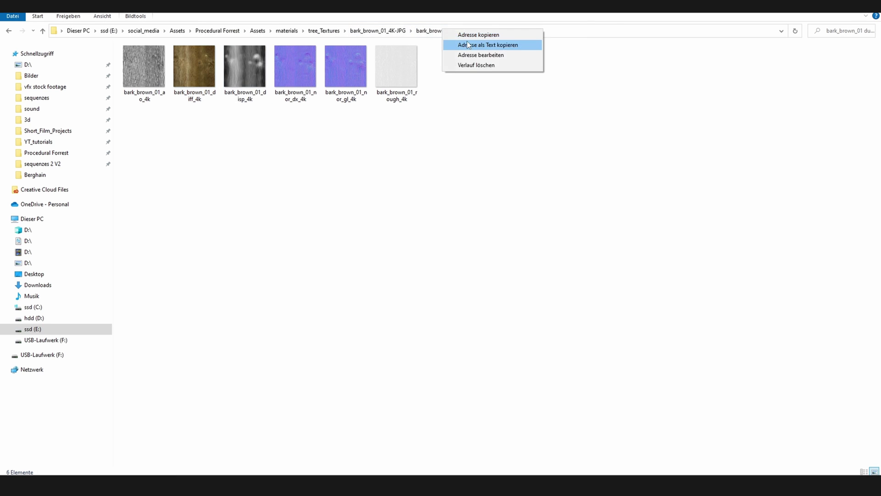
click(469, 45)
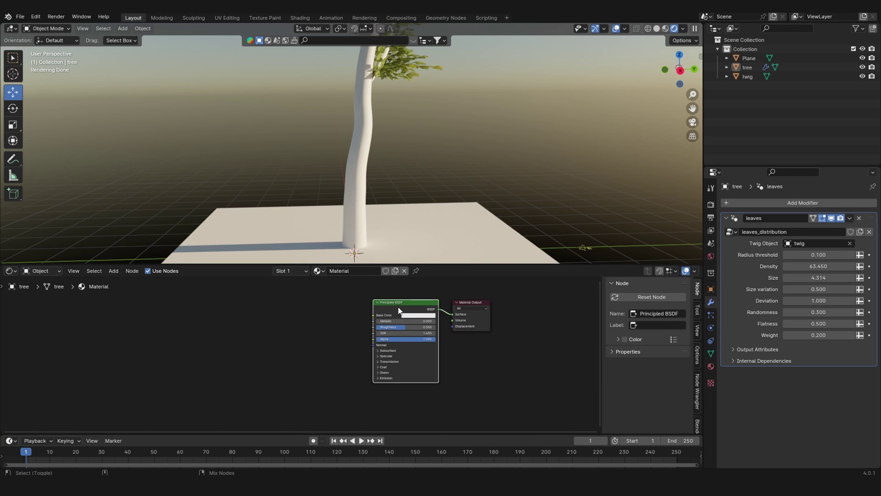
Step: Build the trunk's bark material from the bark_brown_01 maps with Ctrl+Shift+T
key(ctrl+shift+t)
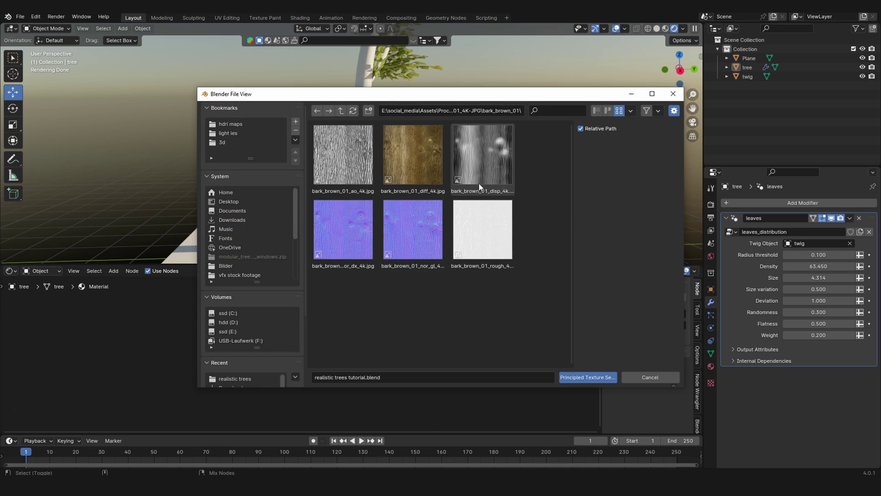
click(580, 373)
scroll(448, 230, up, 5)
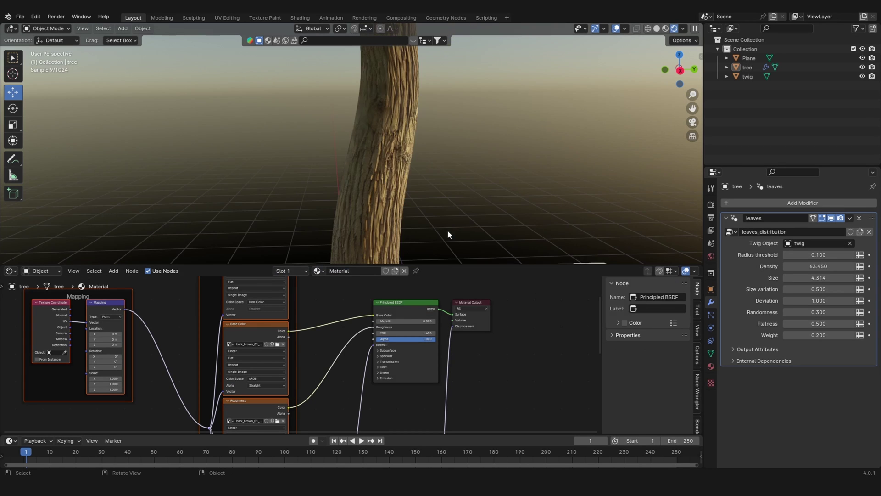
scroll(428, 157, up, 3)
scroll(428, 157, down, 5)
Step: Show the leaves_distribution node tree in a Geometry Node Editor below
click(9, 271)
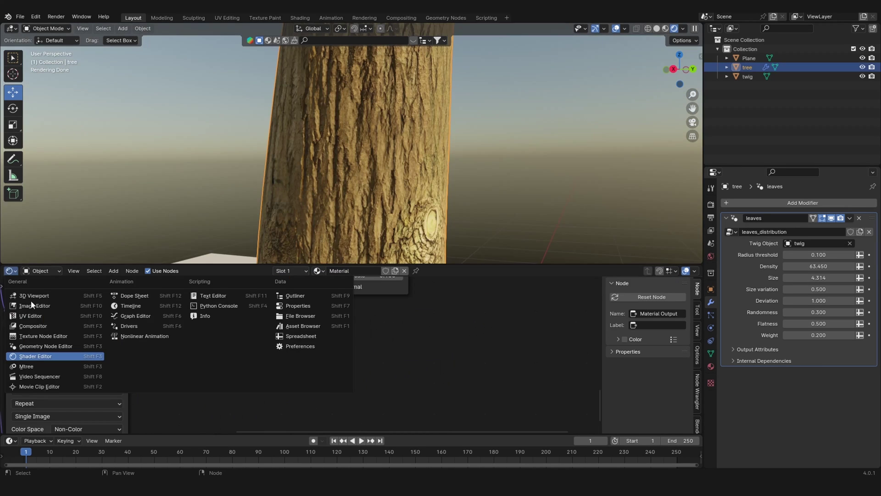
click(53, 346)
scroll(289, 327, up, 3)
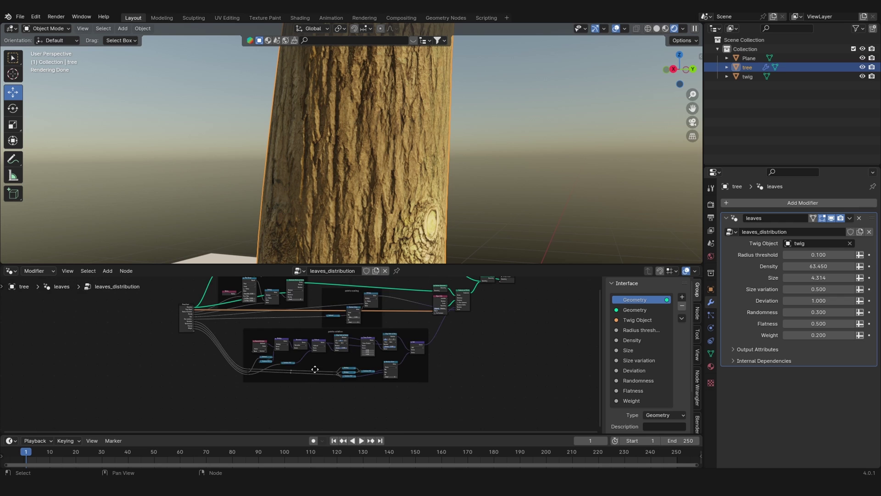
middle_drag(289, 327, 465, 351)
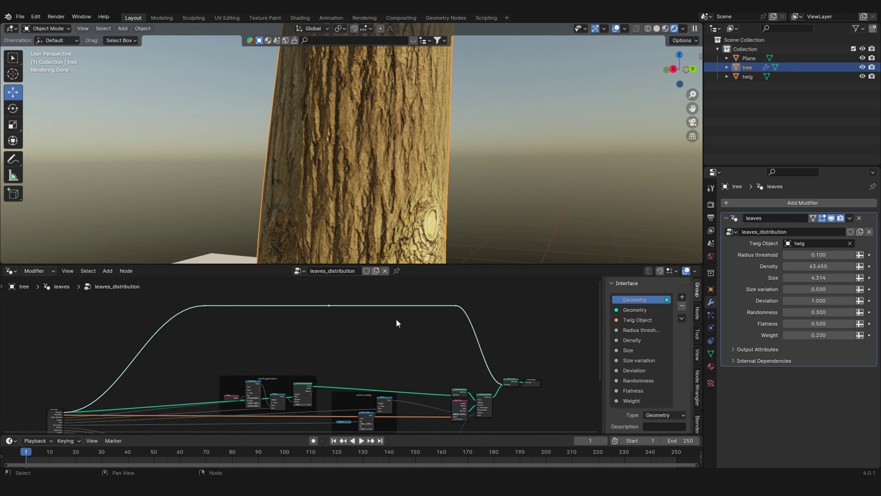
Step: Insert a Set Position node on the geometry link
click(357, 312)
key(shift+a)
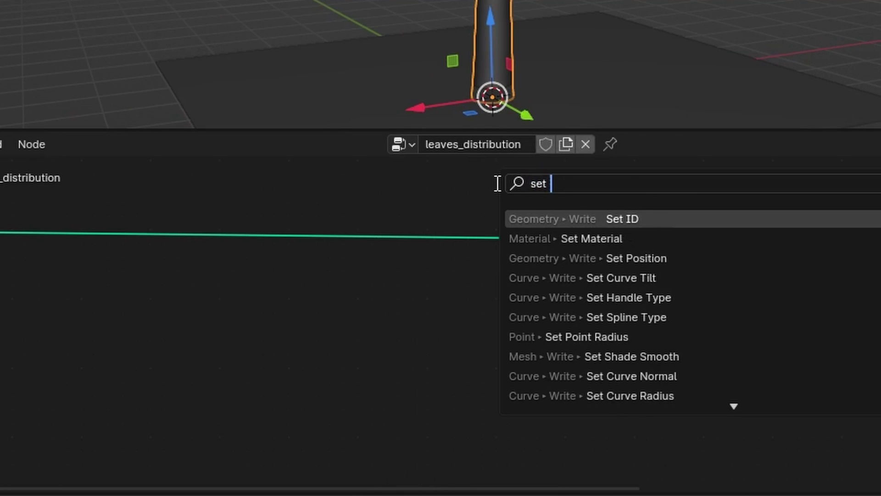
text(set po)
key(Return)
click(543, 205)
Step: Load the bark displacement map into an Image Texture feeding the Set Position Offset
text(im)
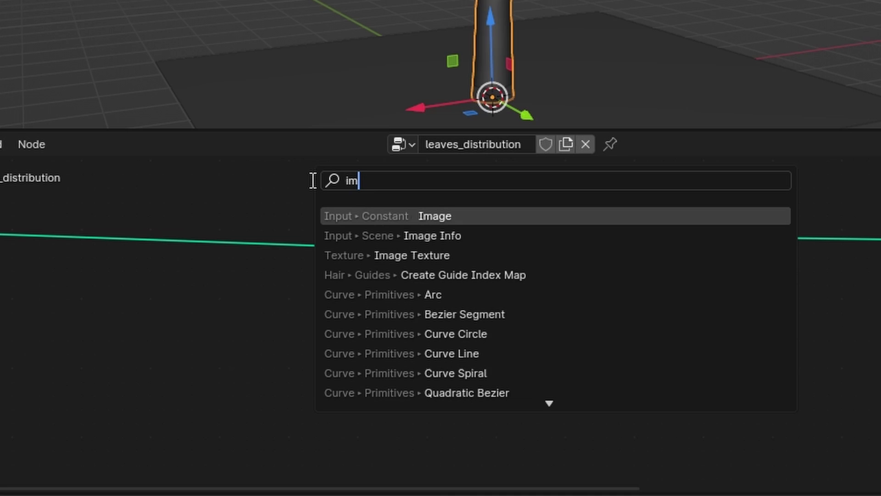
text(ag)
click(439, 256)
click(263, 277)
scroll(437, 362, up, 1)
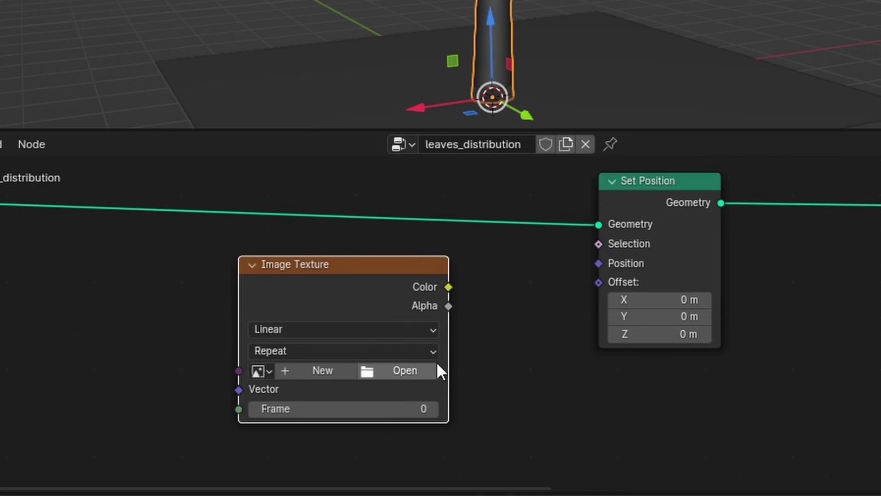
click(436, 368)
click(468, 54)
key(ctrl+v)
key(Return)
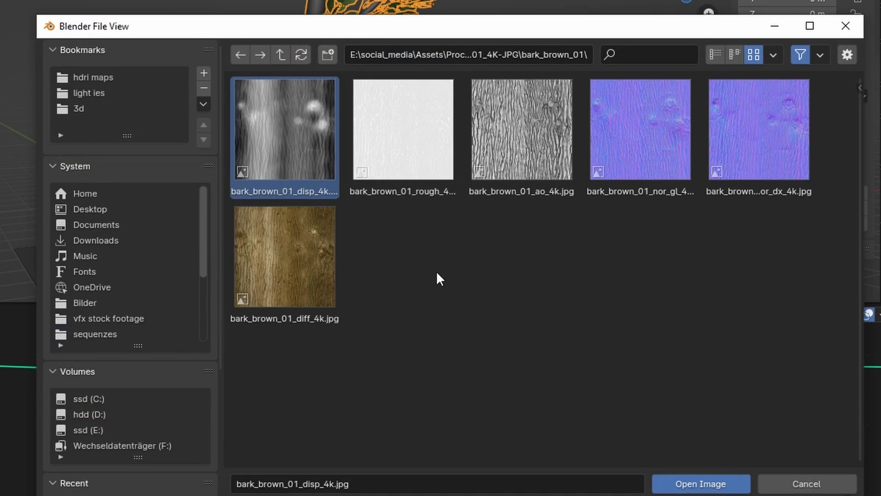
click(701, 484)
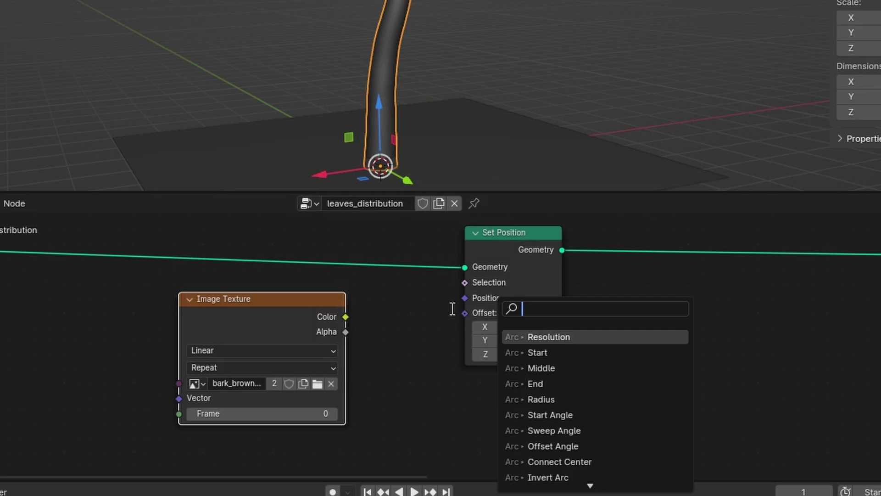
drag(466, 313, 465, 313)
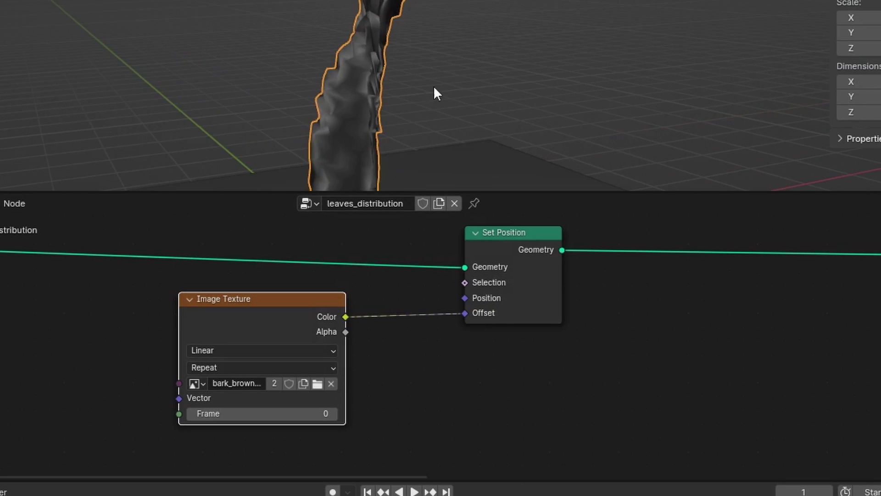
Step: Multiply the image by the surface Normal with a Vector Math Multiply node
key(shift+a)
click(261, 233)
text(ma)
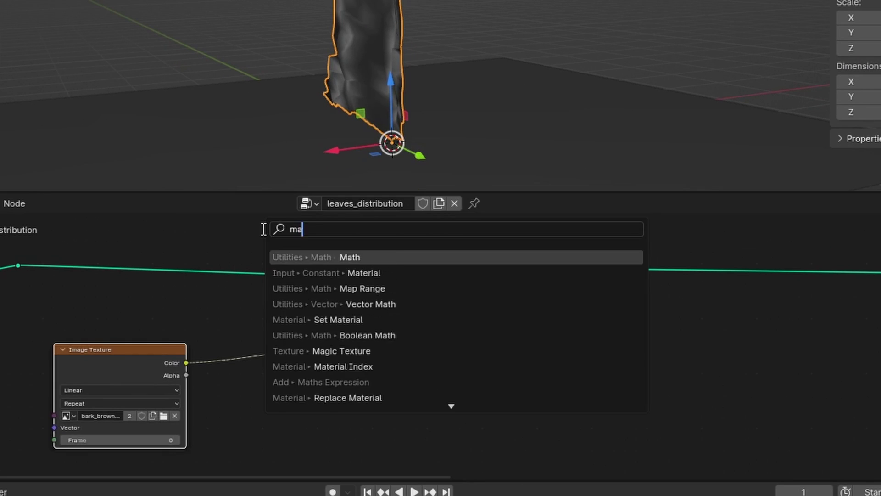
click(394, 307)
click(394, 311)
scroll(393, 311, up, 1)
key(shift+a)
click(314, 224)
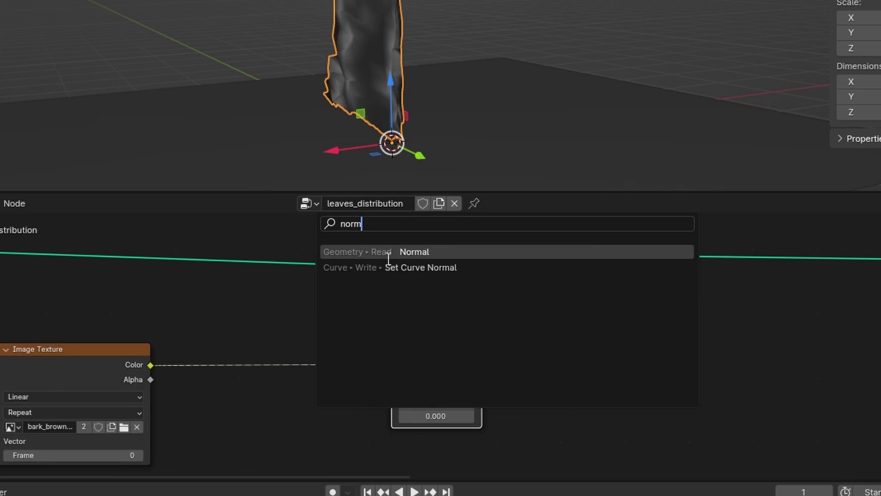
click(390, 252)
click(423, 349)
click(418, 136)
drag(378, 399, 444, 333)
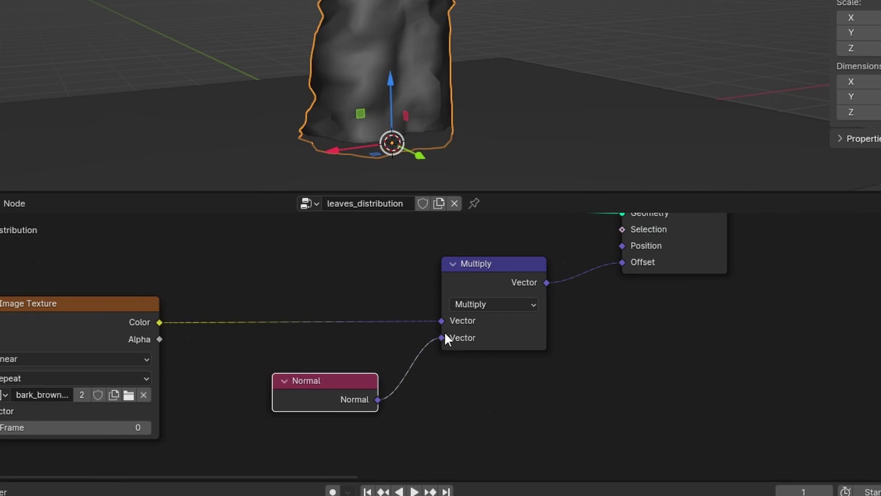
Step: Move the Image Texture node aside and inspect the lumpy trunk from a low angle
drag(69, 330, 146, 330)
scroll(441, 32, down, 4)
scroll(402, 160, up, 4)
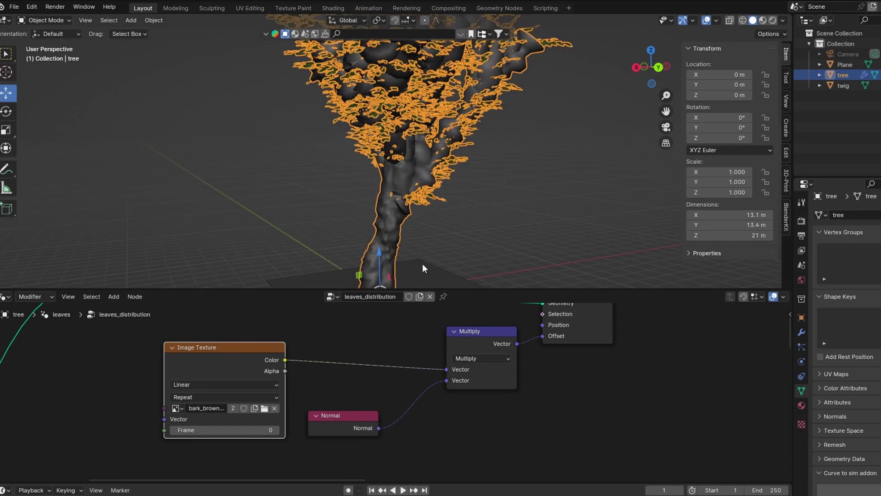
scroll(422, 268, down, 3)
scroll(443, 101, down, 2)
middle_drag(444, 101, 417, 95)
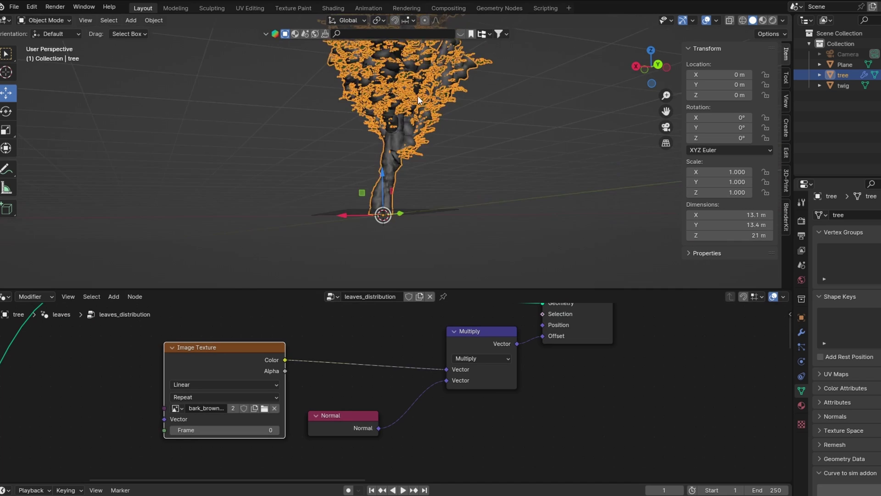
scroll(418, 96, up, 4)
scroll(420, 230, down, 1)
scroll(373, 346, down, 3)
middle_drag(207, 455, 341, 431)
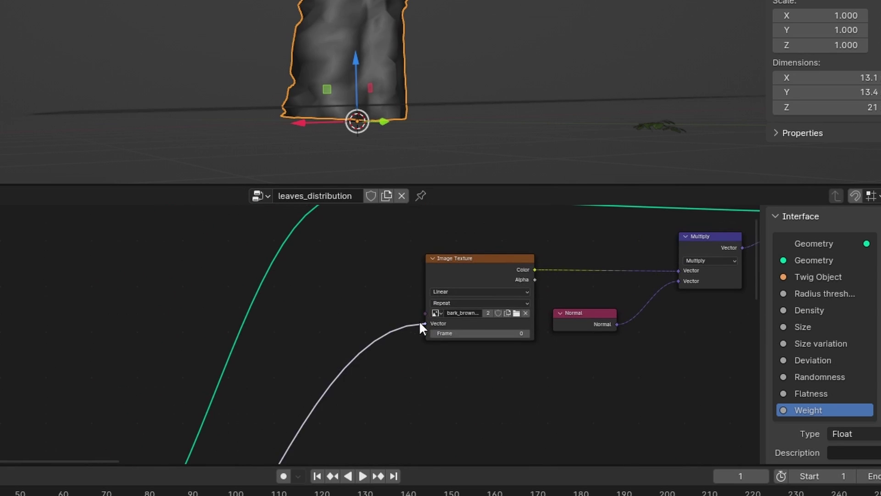
Step: Expose the Image Texture's Vector as a group input reading the UVMap attribute
drag(420, 323, 425, 323)
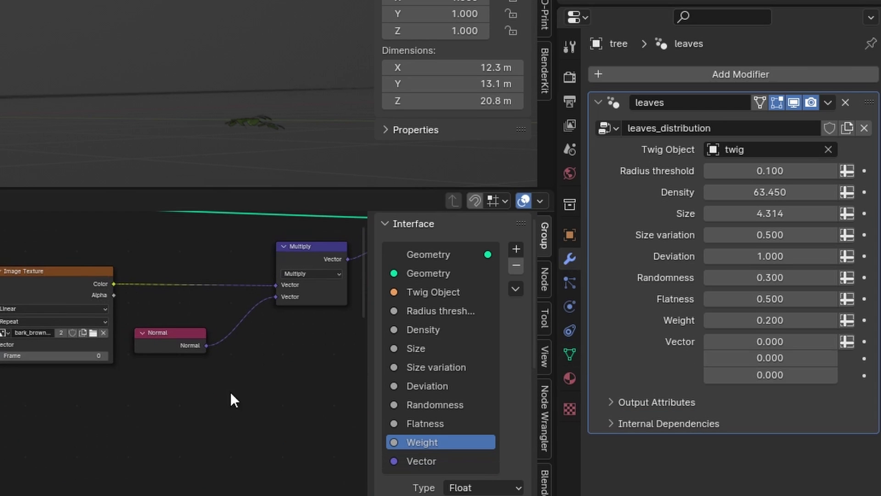
click(847, 342)
click(740, 343)
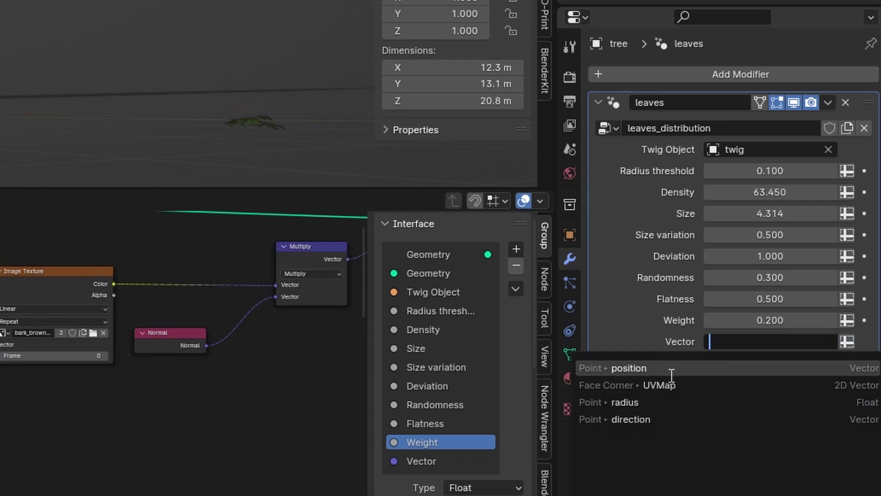
click(658, 385)
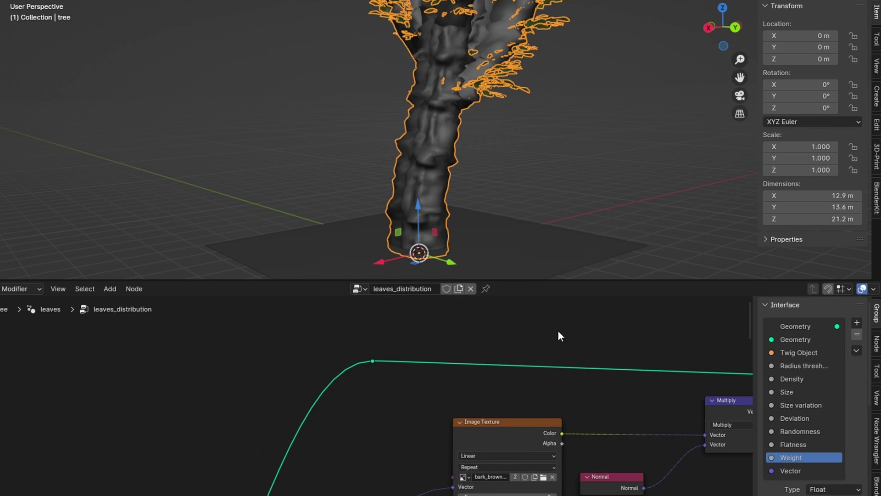
Step: Insert a Subdivision Surface node on the geometry link with level 2
key(shift+a)
text(subd)
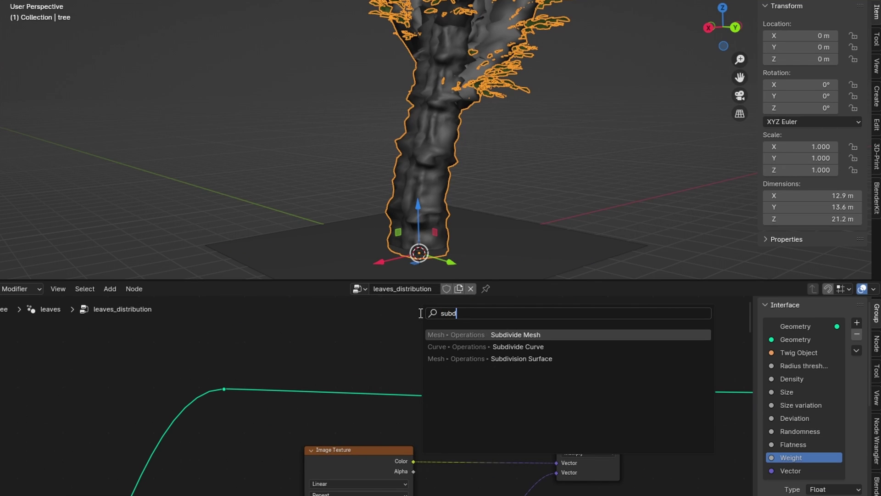
click(512, 357)
click(407, 389)
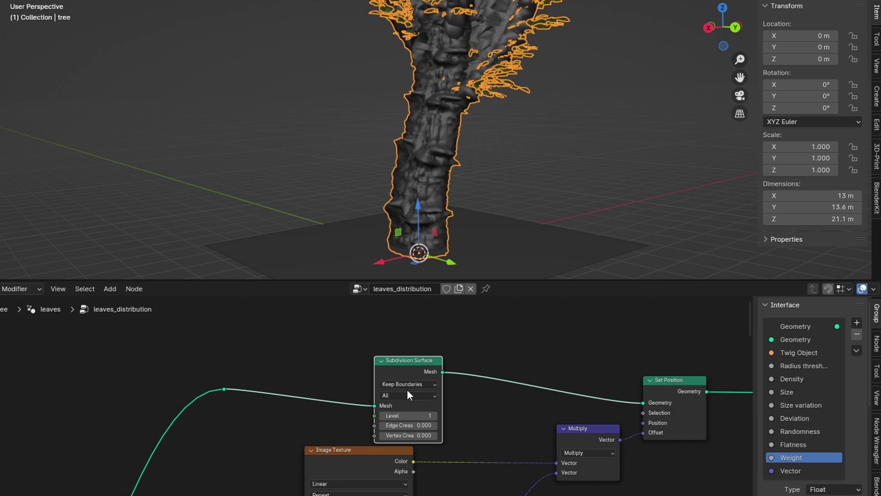
scroll(447, 412, up, 2)
click(470, 424)
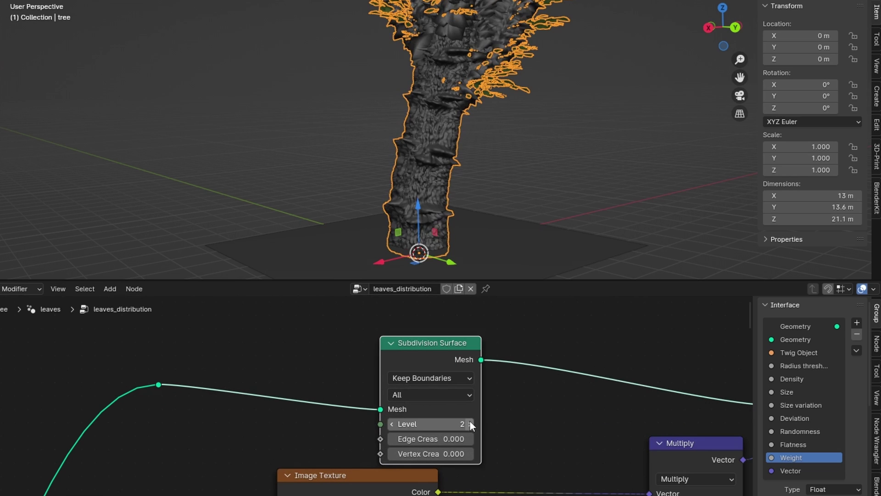
Step: Duplicate the Multiply node and set its displacement strength to 0.100
key(shift+d)
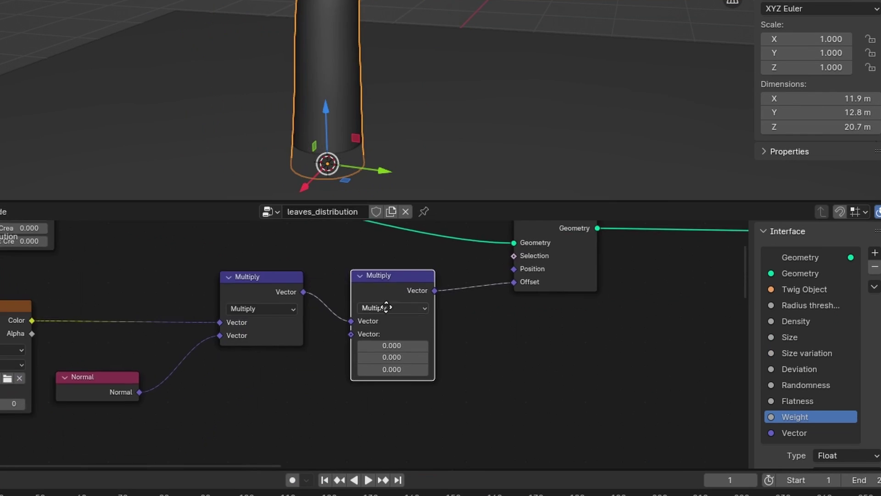
scroll(386, 308, up, 2)
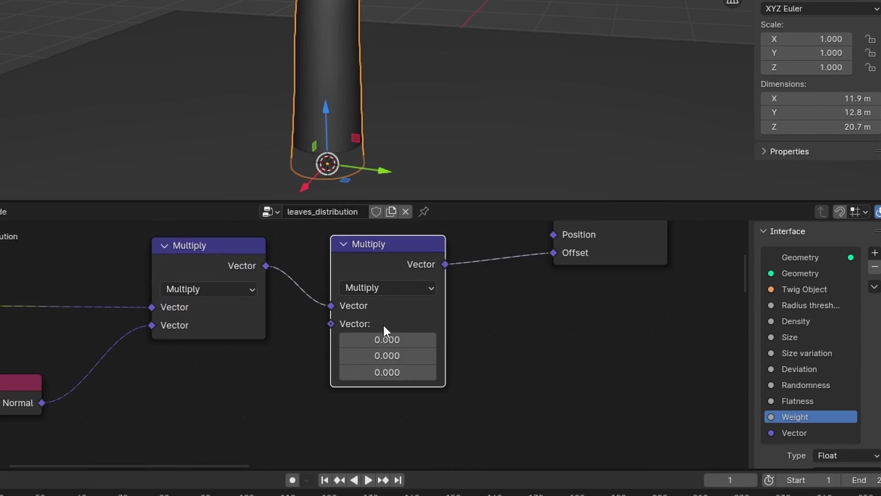
drag(388, 339, 414, 371)
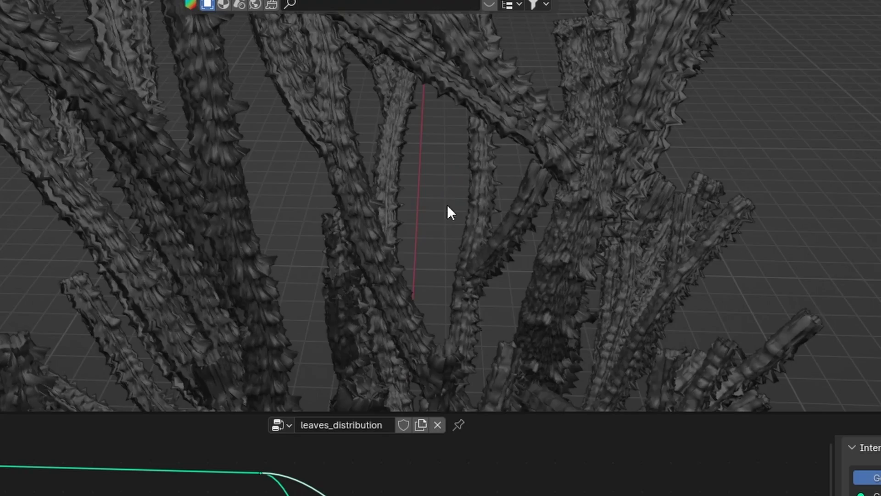
Step: Orbit the viewport to see the trunk base from above
scroll(256, 158, down, 2)
scroll(399, 222, up, 4)
scroll(399, 223, down, 8)
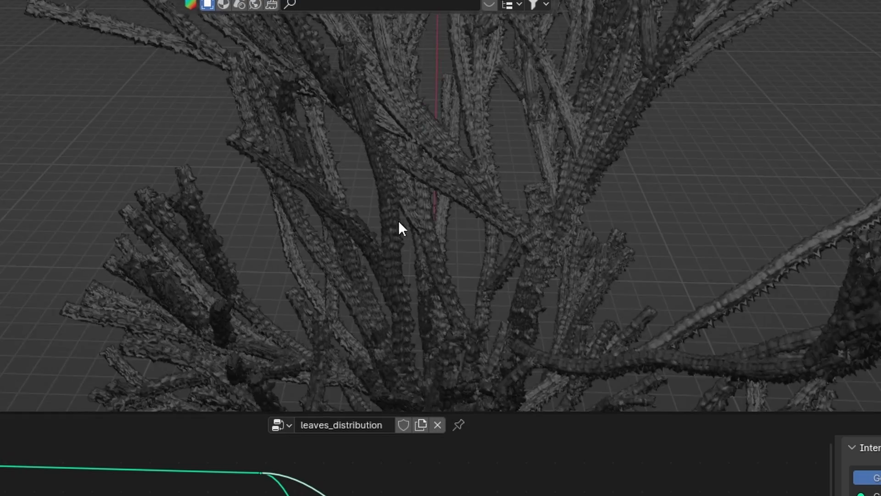
scroll(459, 156, up, 8)
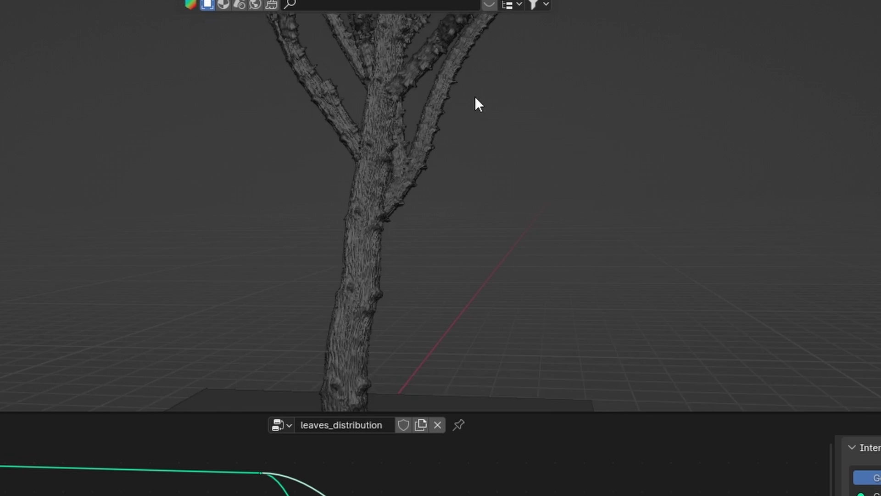
scroll(475, 102, up, 4)
scroll(493, 231, down, 4)
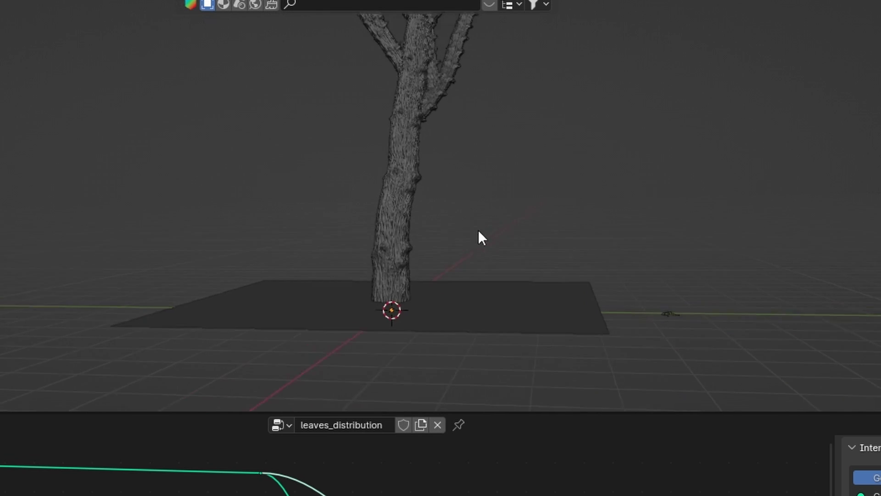
middle_drag(478, 231, 462, 344)
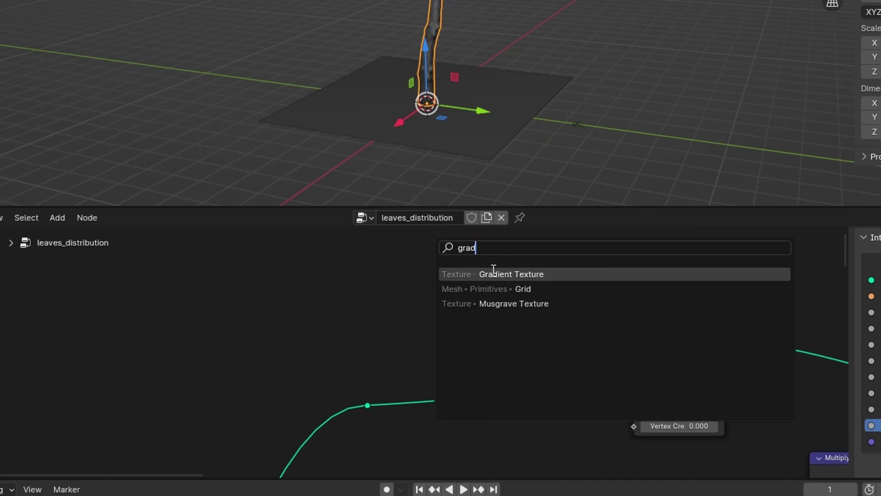
Step: Add a Gradient Texture node, preview it on the tree, and make it Spherical
key(Return)
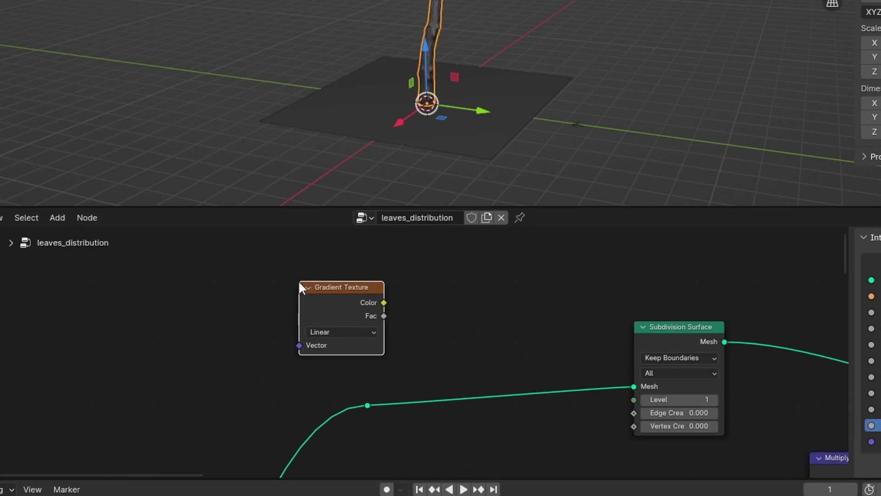
ctrl+shift+click(355, 298)
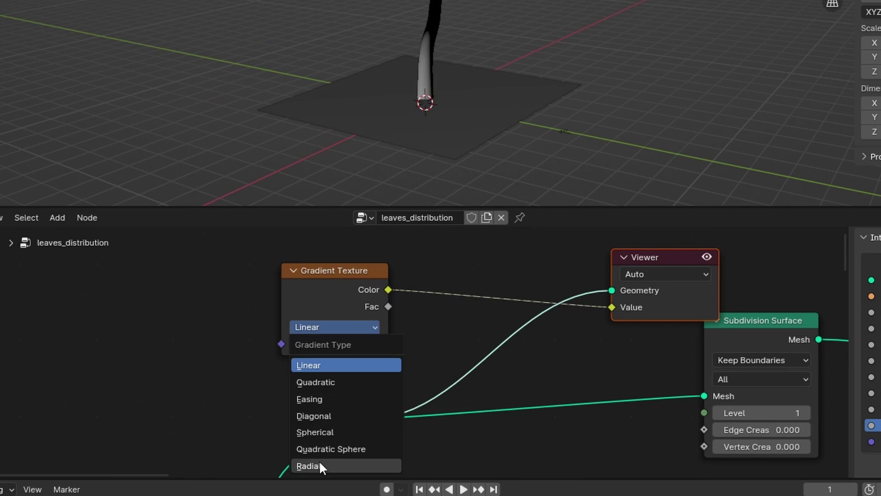
click(317, 435)
Step: Feed Position through a Vector Math Divide node with divisor 1 into the gradient
key(shift+a)
text(po)
key(Return)
click(180, 322)
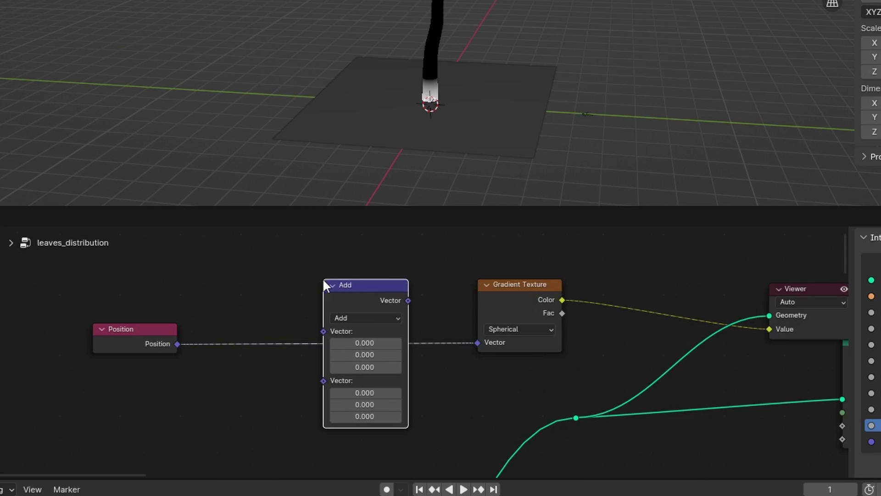
click(323, 278)
scroll(419, 319, up, 2)
click(365, 309)
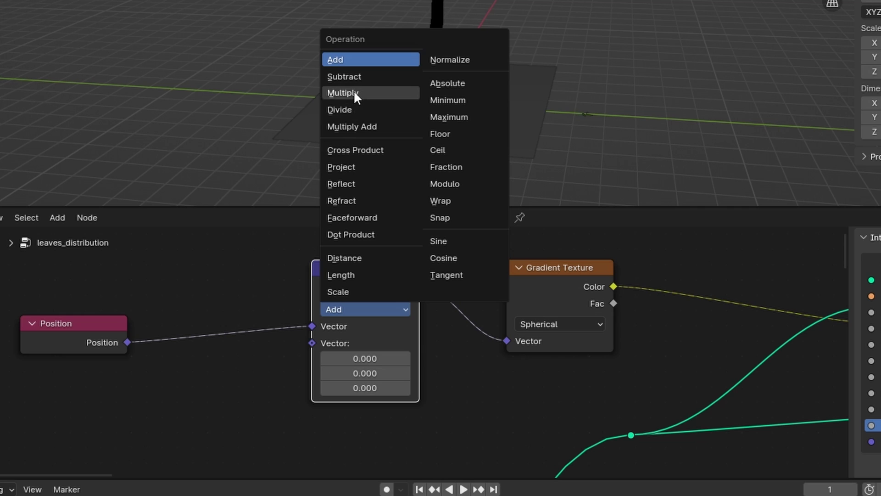
click(340, 109)
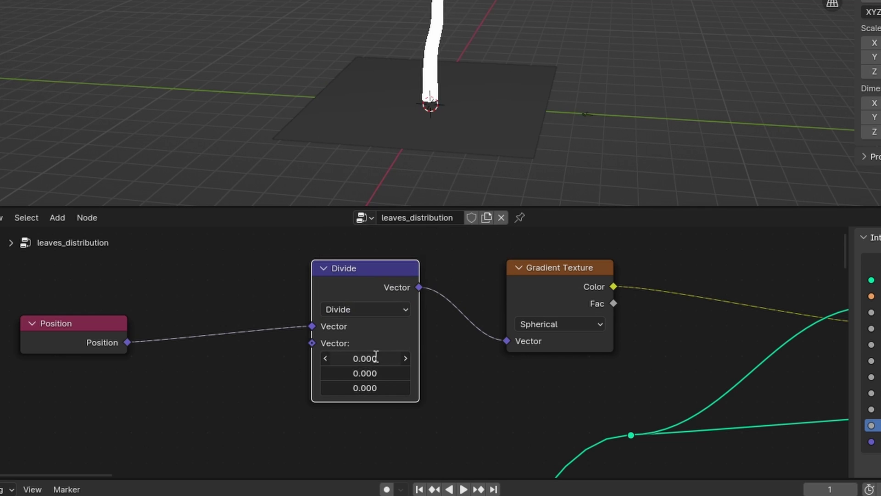
text(1)
key(Return)
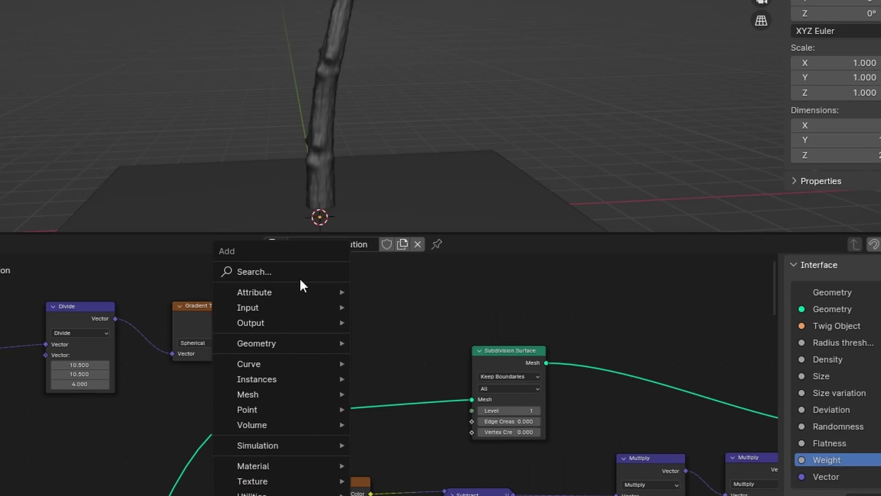
Step: Insert a Face-domain Separate Geometry node before Subdivision Surface
click(299, 275)
text(sep)
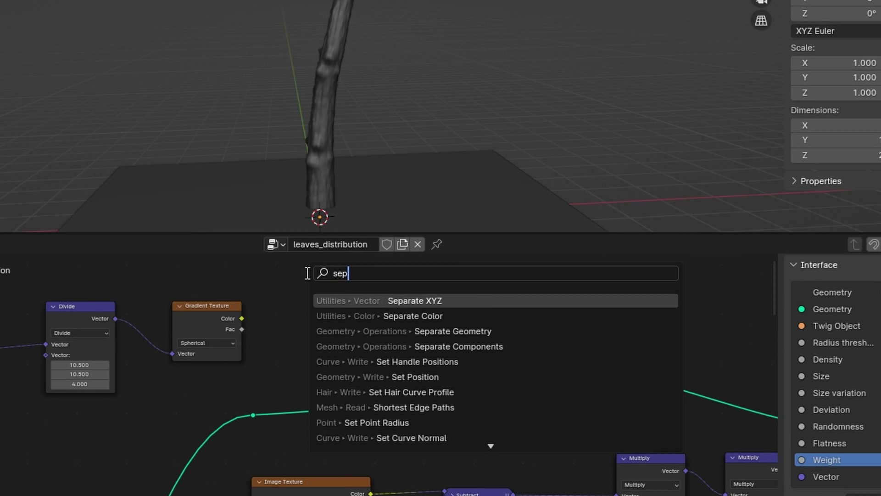
click(424, 331)
click(370, 348)
scroll(258, 317, up, 2)
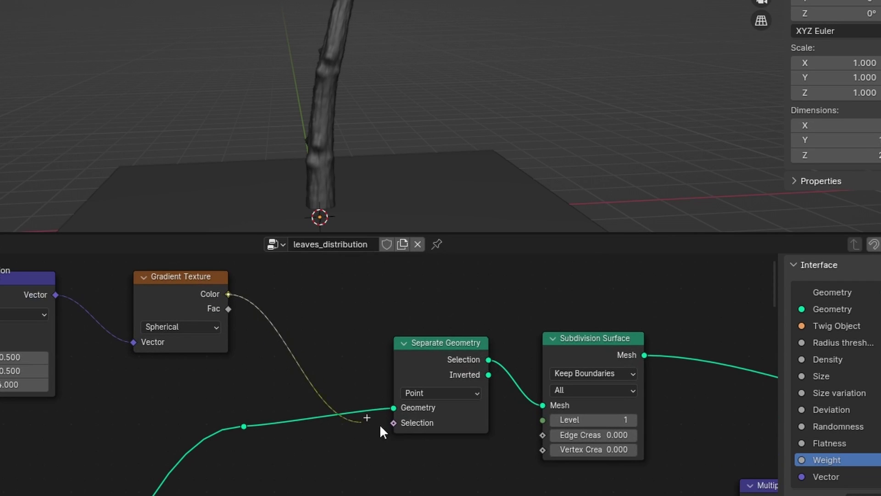
click(426, 457)
scroll(523, 437, down, 5)
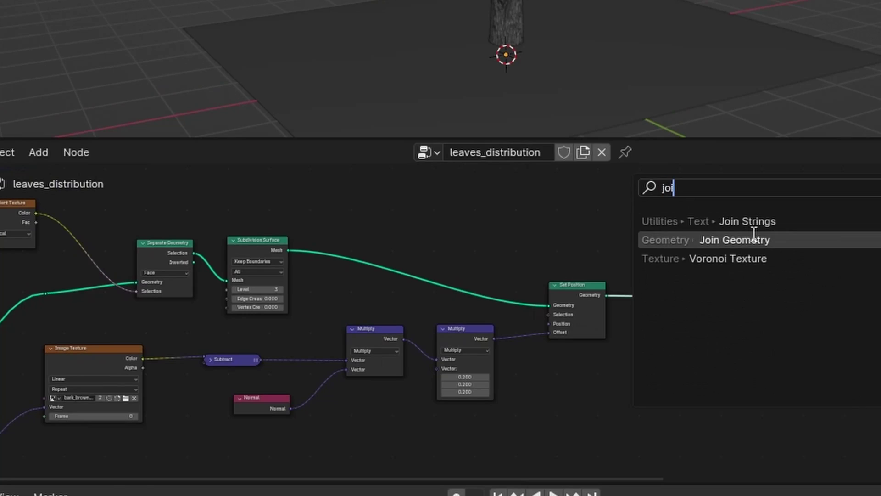
Step: Add Join Geometry after Set Position and wire the Inverted output into it
click(753, 235)
click(711, 286)
scroll(265, 248, up, 3)
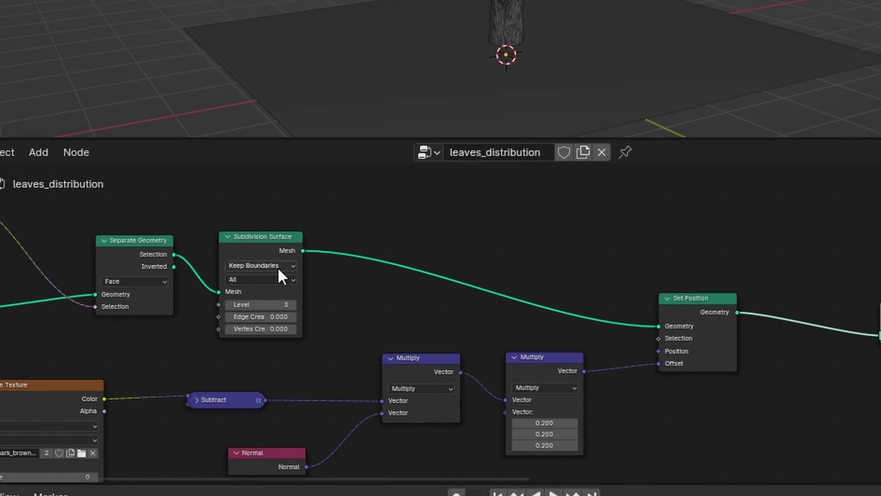
drag(174, 267, 879, 338)
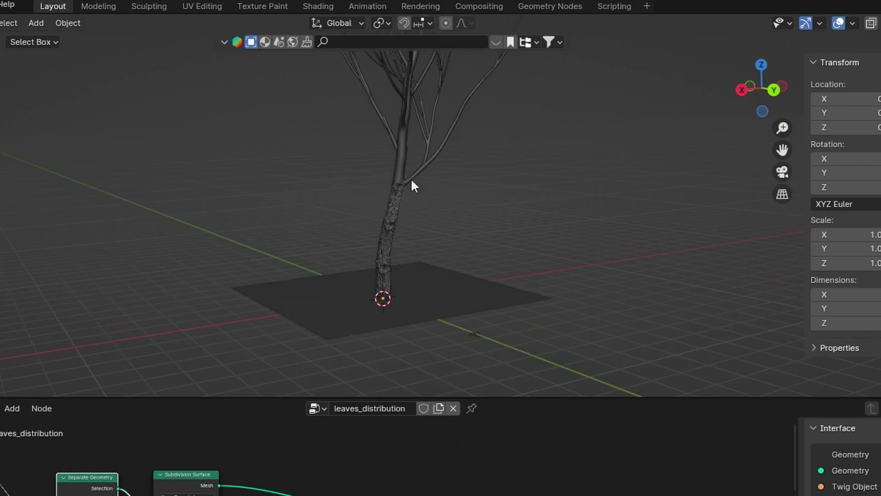
Step: Duplicate the second Multiply node and insert the copy into Set Position's Offset link
scroll(412, 181, up, 6)
middle_drag(468, 217, 527, 228)
scroll(316, 480, up, 2)
middle_drag(429, 472, 244, 472)
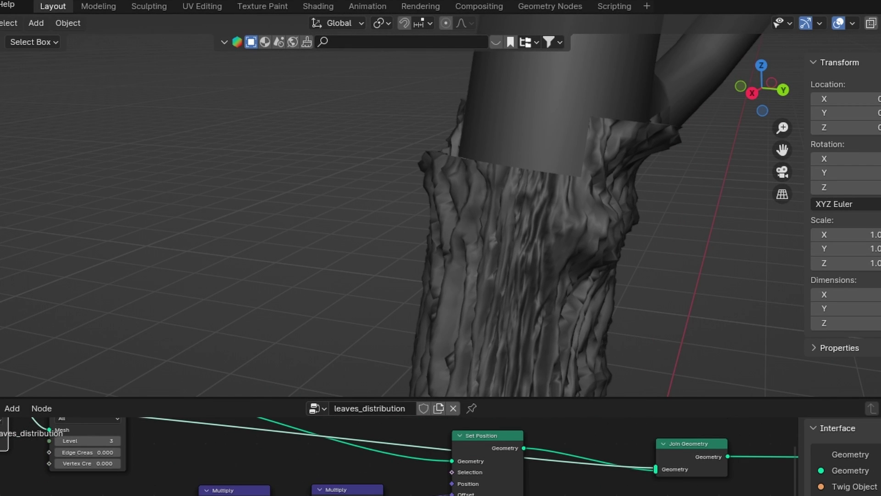
click(443, 301)
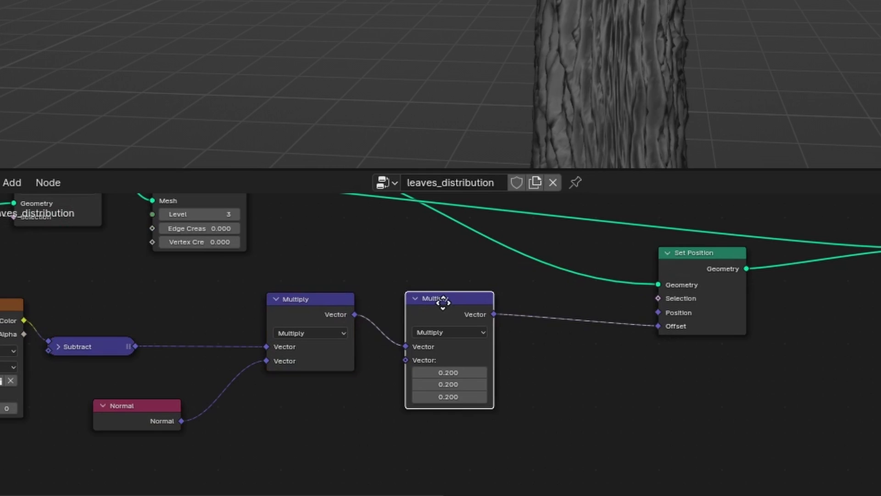
key(shift+d)
click(565, 302)
Step: Bring the Image Texture and Multiply nodes into view and orbit around the trunk
scroll(398, 305, down, 1)
scroll(660, 373, up, 2)
middle_drag(398, 312, 410, 117)
scroll(763, 201, up, 2)
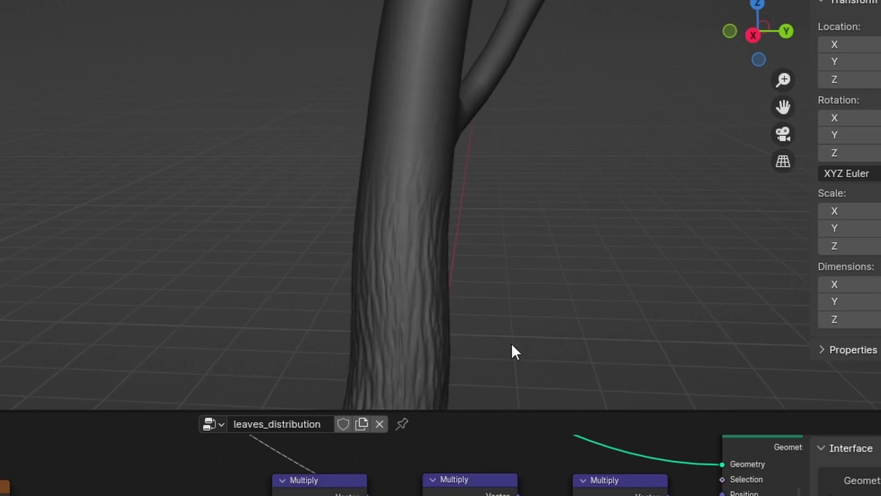
middle_drag(516, 352, 411, 326)
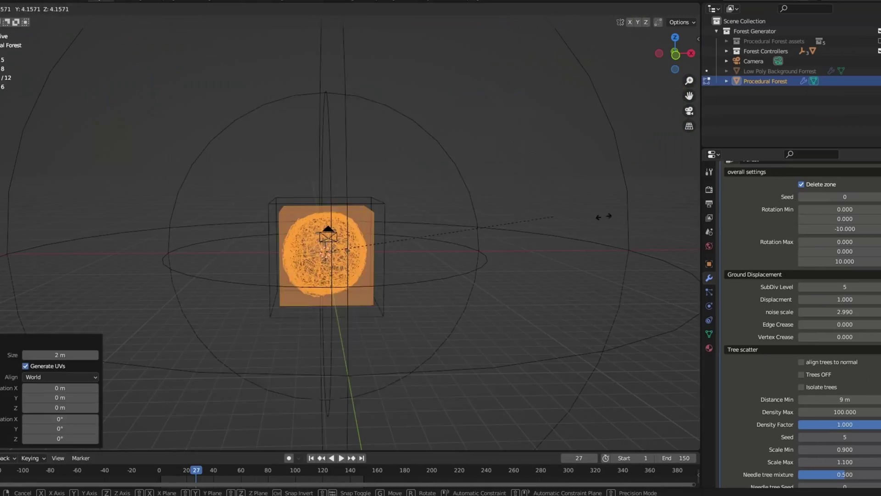
Step: View the rendered tree and forest scenes, then scroll through the creator's store and membership pages
scroll(321, 236, up, 3)
scroll(321, 236, down, 2)
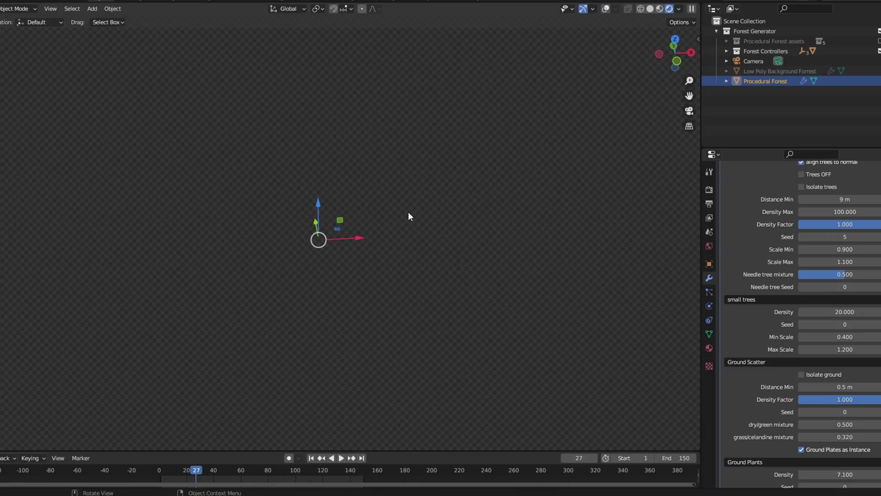
scroll(415, 147, down, 3)
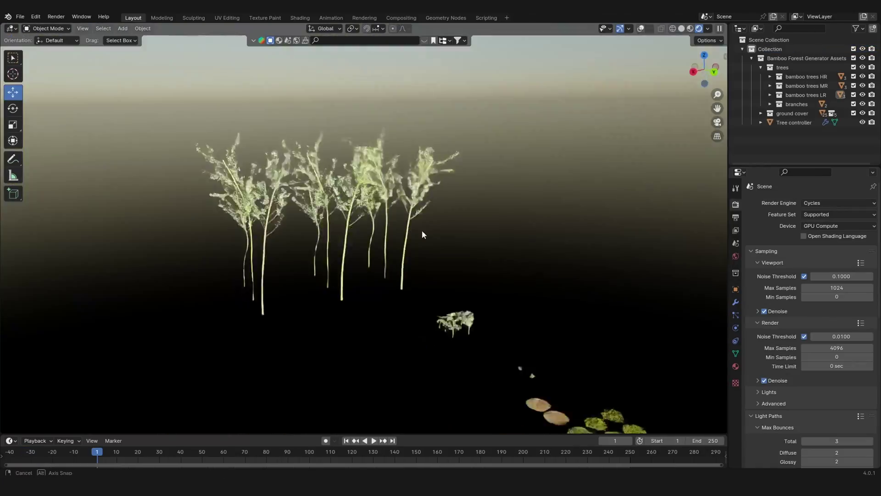
middle_drag(422, 230, 462, 238)
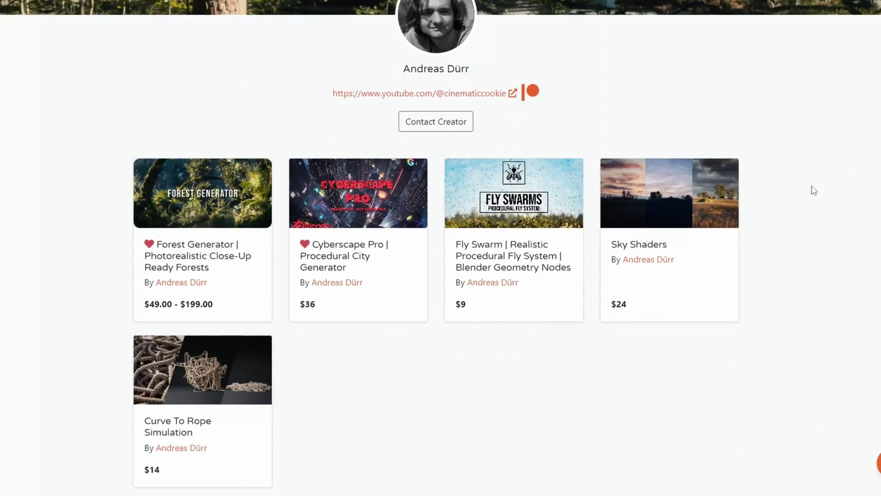
scroll(811, 189, down, 1)
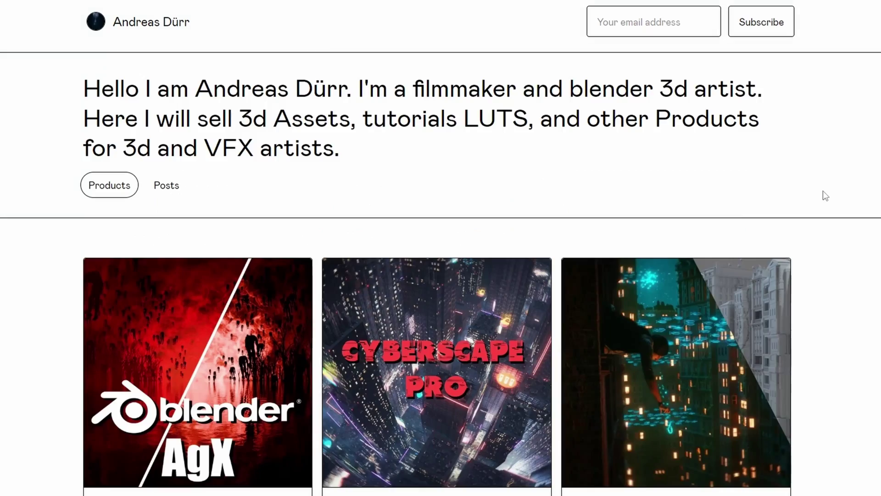
scroll(822, 191, down, 10)
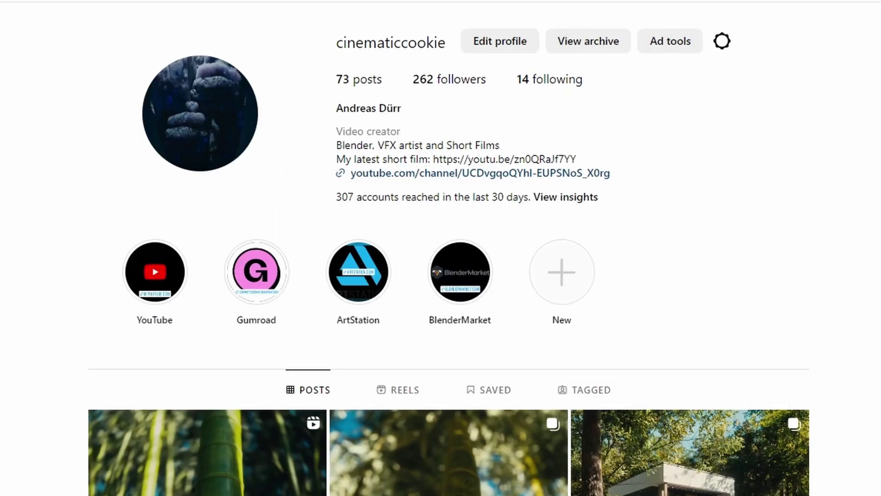
scroll(441, 248, down, 5)
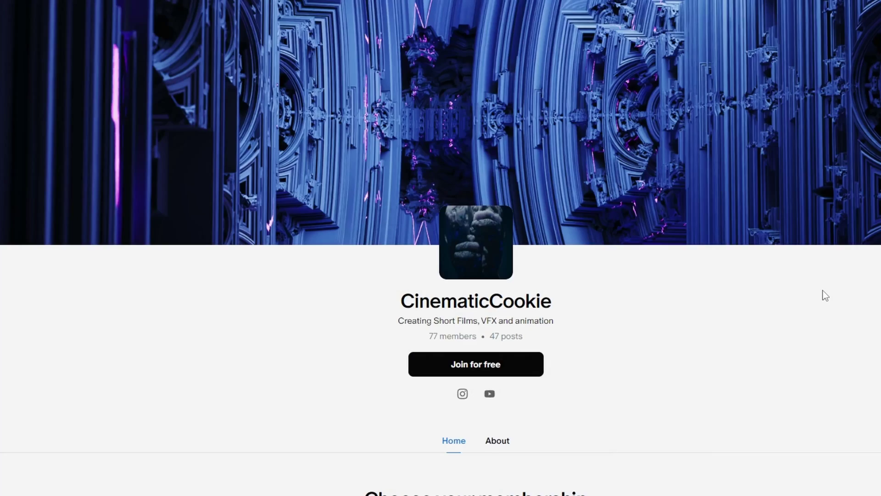